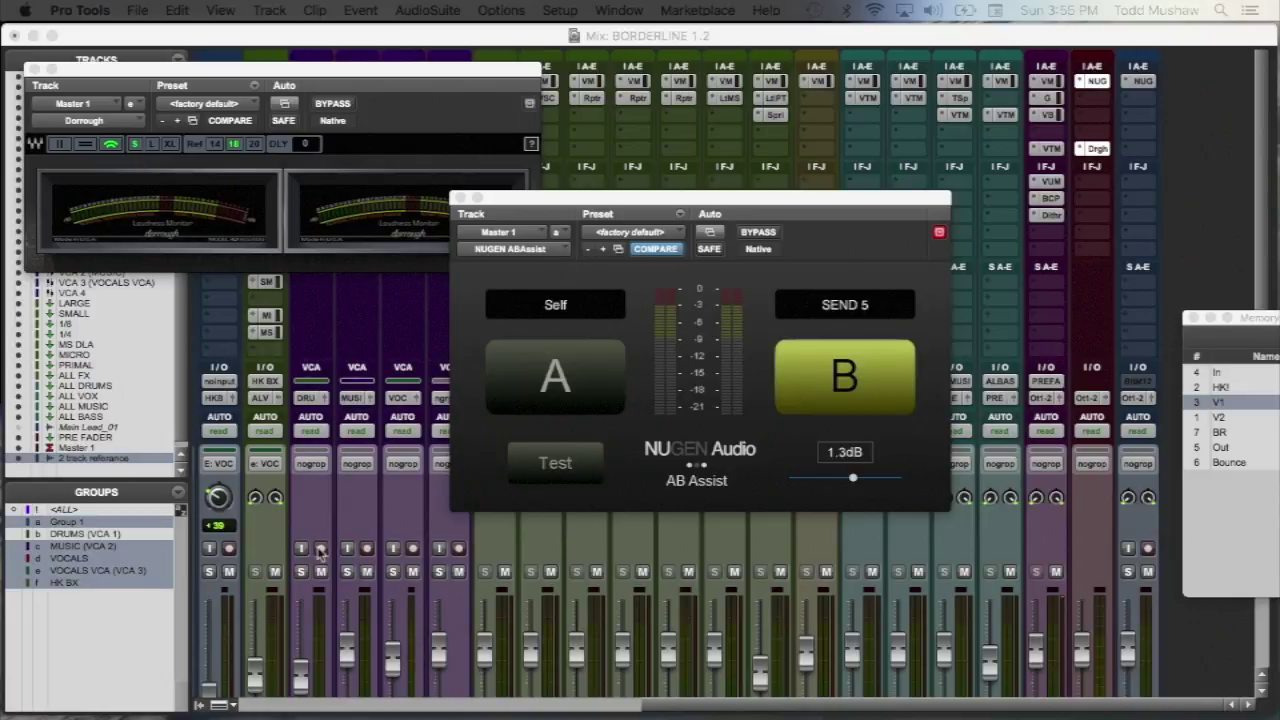
# - Reposition the AB Assist window, finishing up and to the left over the Mix window
pyautogui.moveTo(788, 207); pyautogui.dragTo(731, 208)
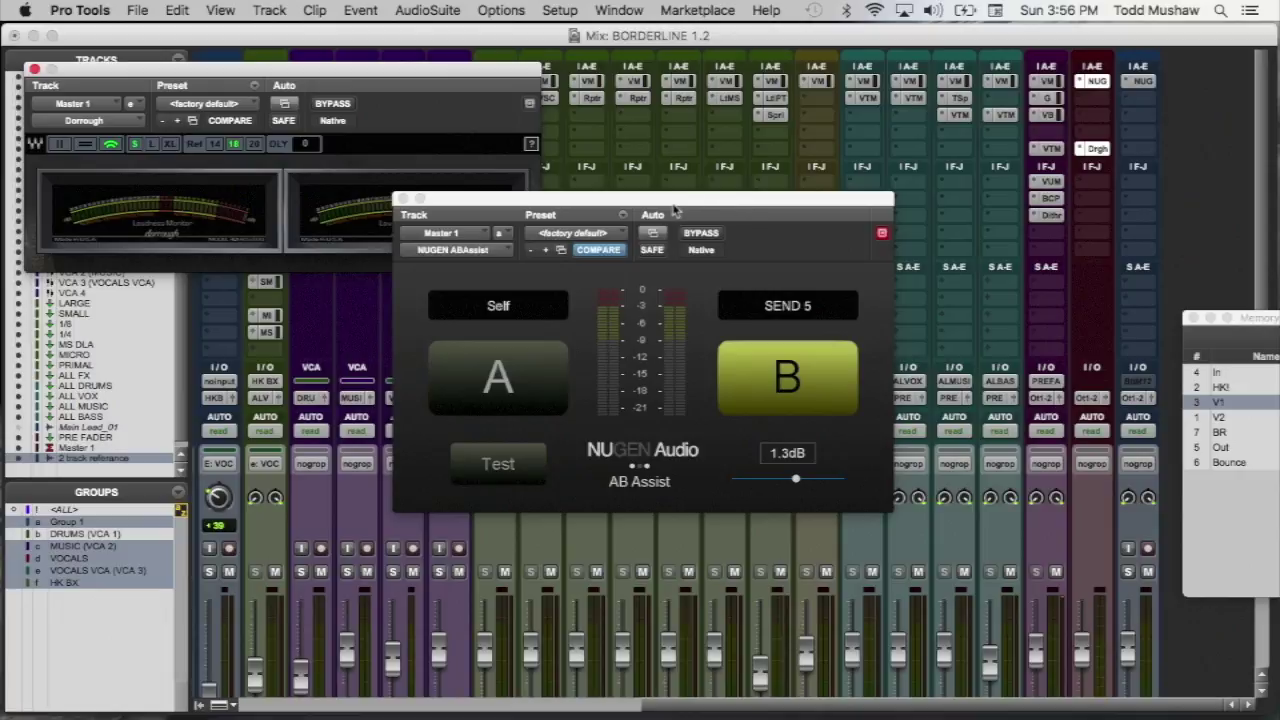
pyautogui.moveTo(646, 204); pyautogui.dragTo(716, 242)
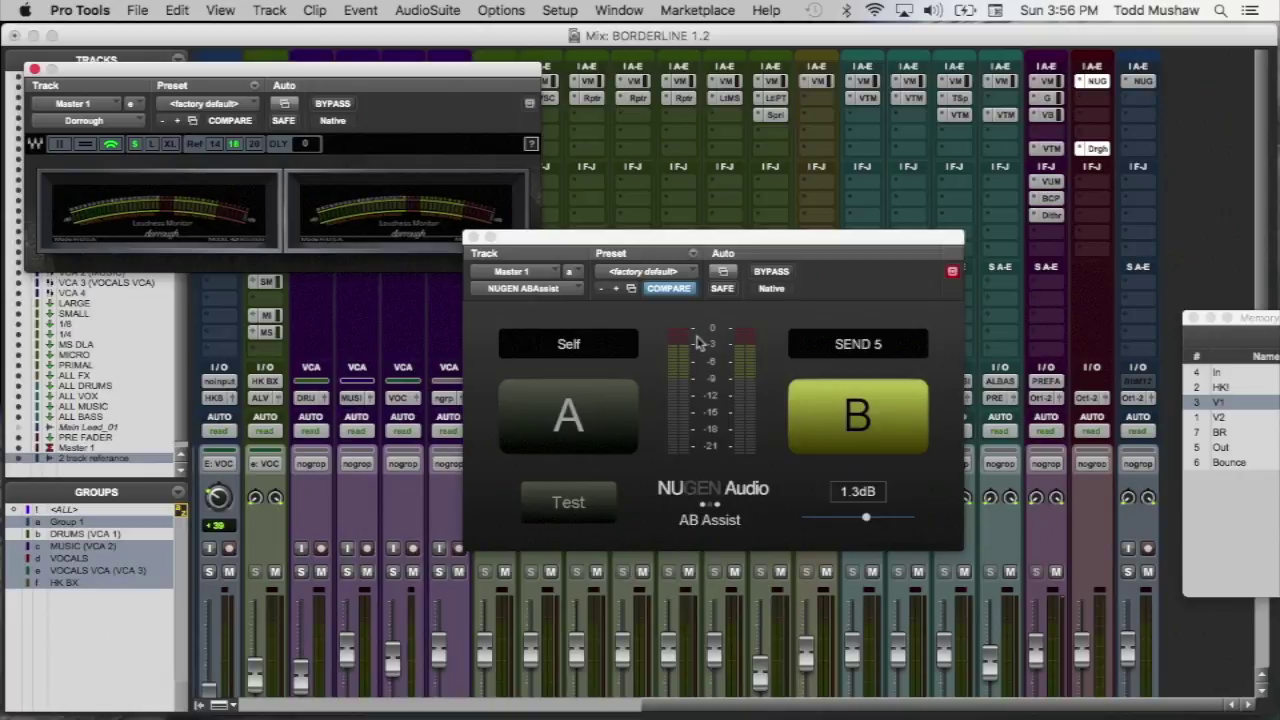
pyautogui.moveTo(711, 237); pyautogui.dragTo(641, 173)
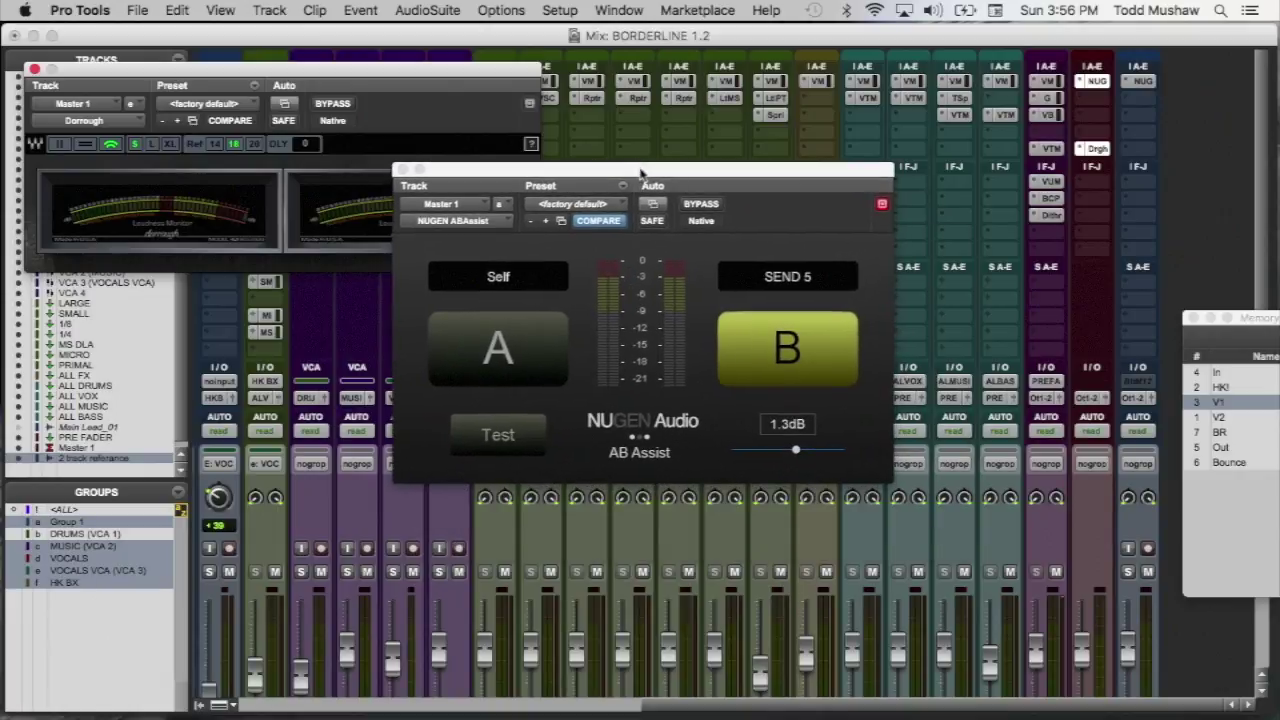
# - With the faders in view, lower the AB Assist window over the mixer, then bring the inserts back into view
pyautogui.scroll(-3, 866, 525)
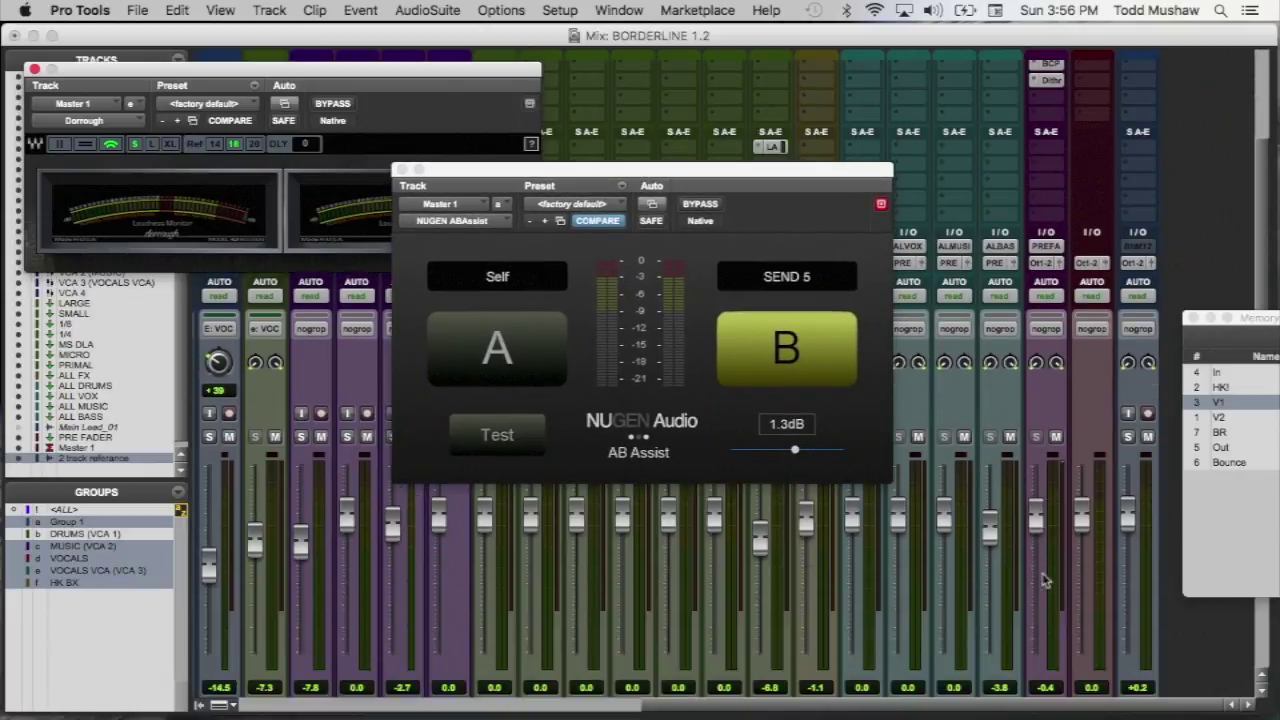
pyautogui.scroll(-2, 1043, 580)
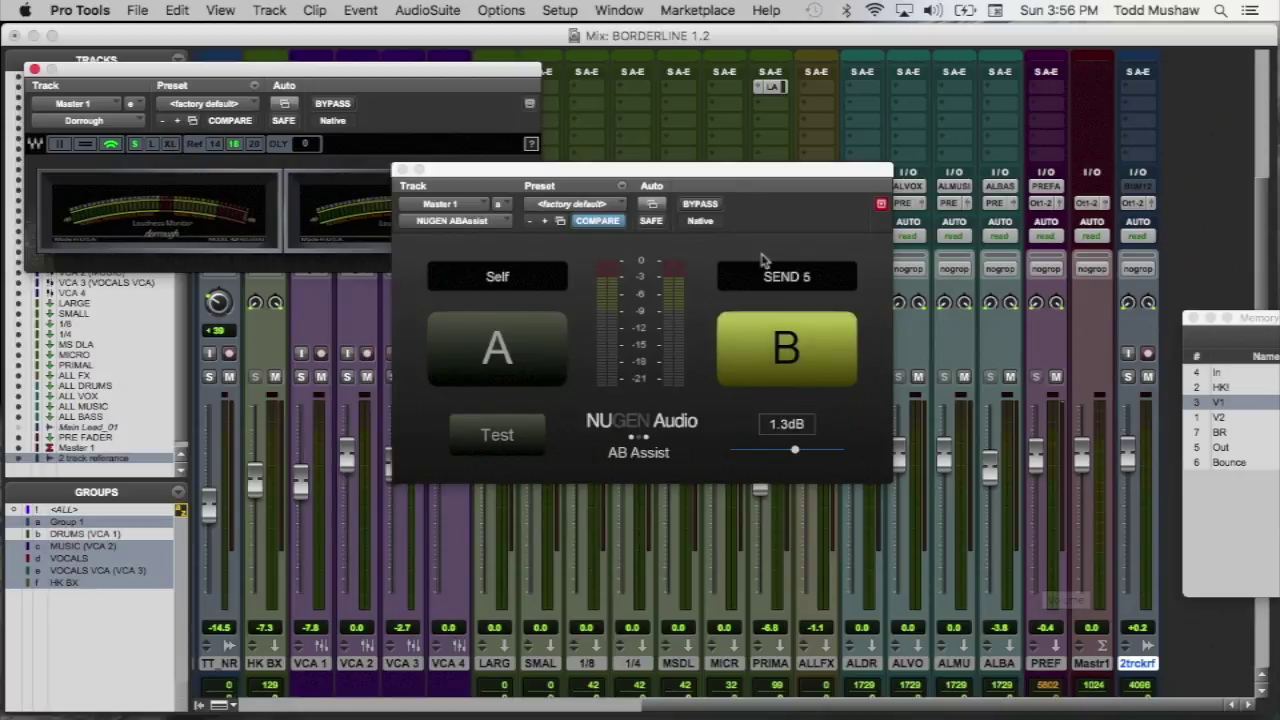
pyautogui.moveTo(655, 176); pyautogui.dragTo(692, 265)
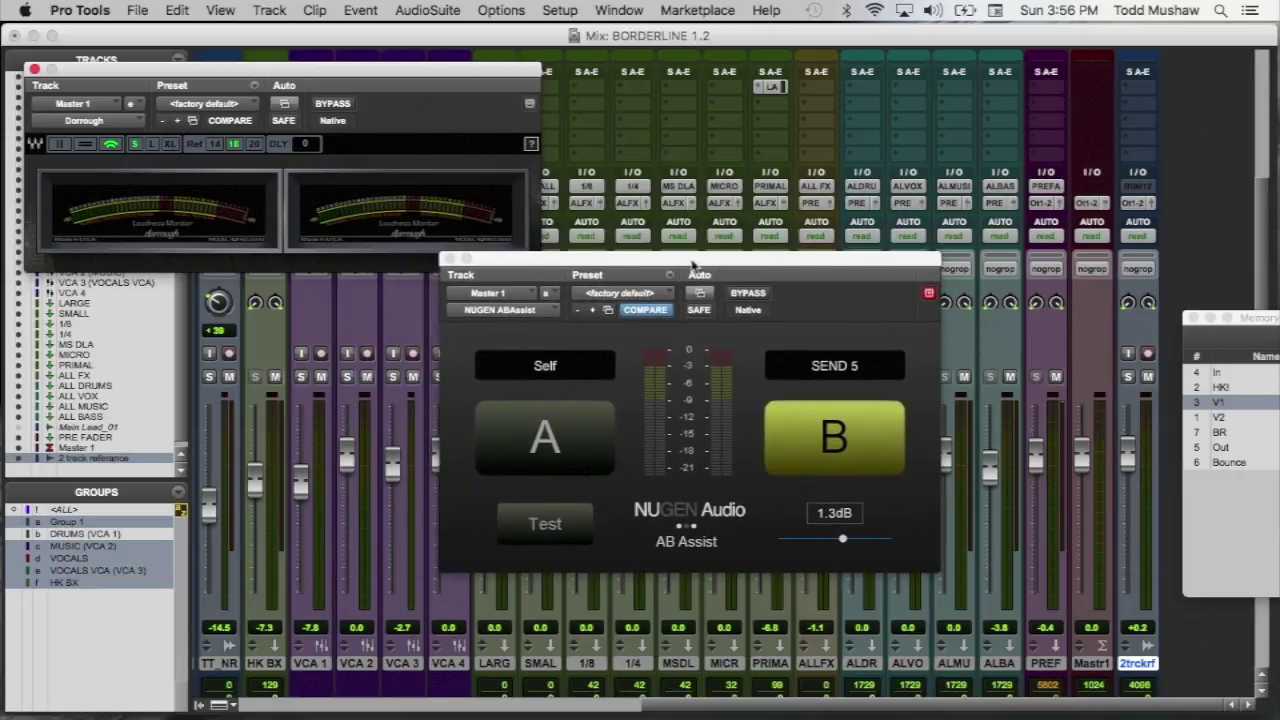
pyautogui.moveTo(692, 265); pyautogui.dragTo(692, 284)
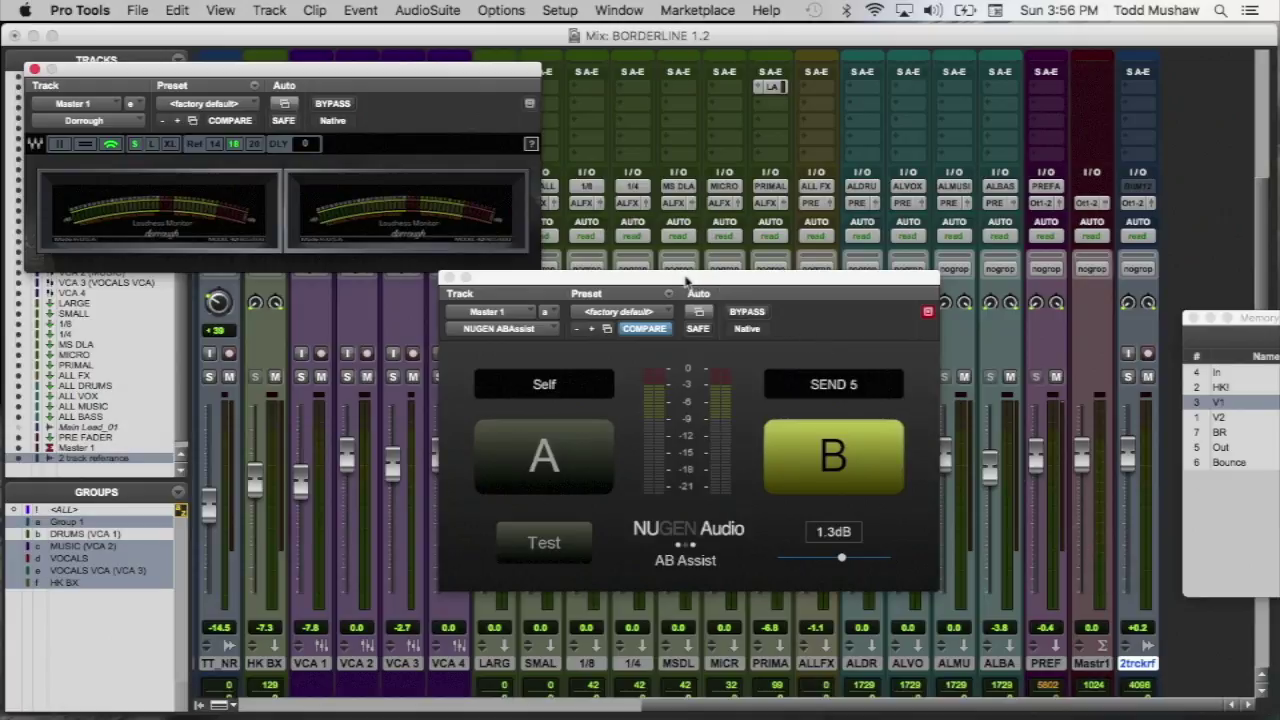
pyautogui.moveTo(686, 281); pyautogui.dragTo(683, 323)
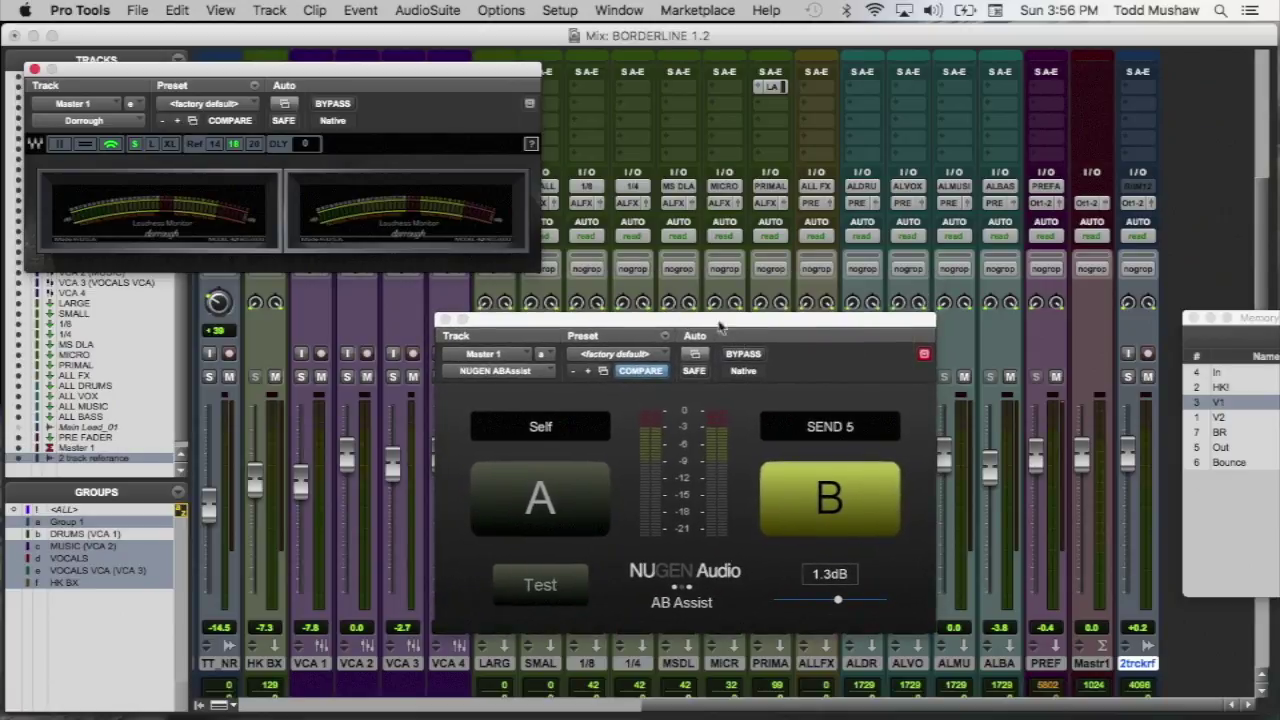
pyautogui.moveTo(704, 320); pyautogui.dragTo(731, 343)
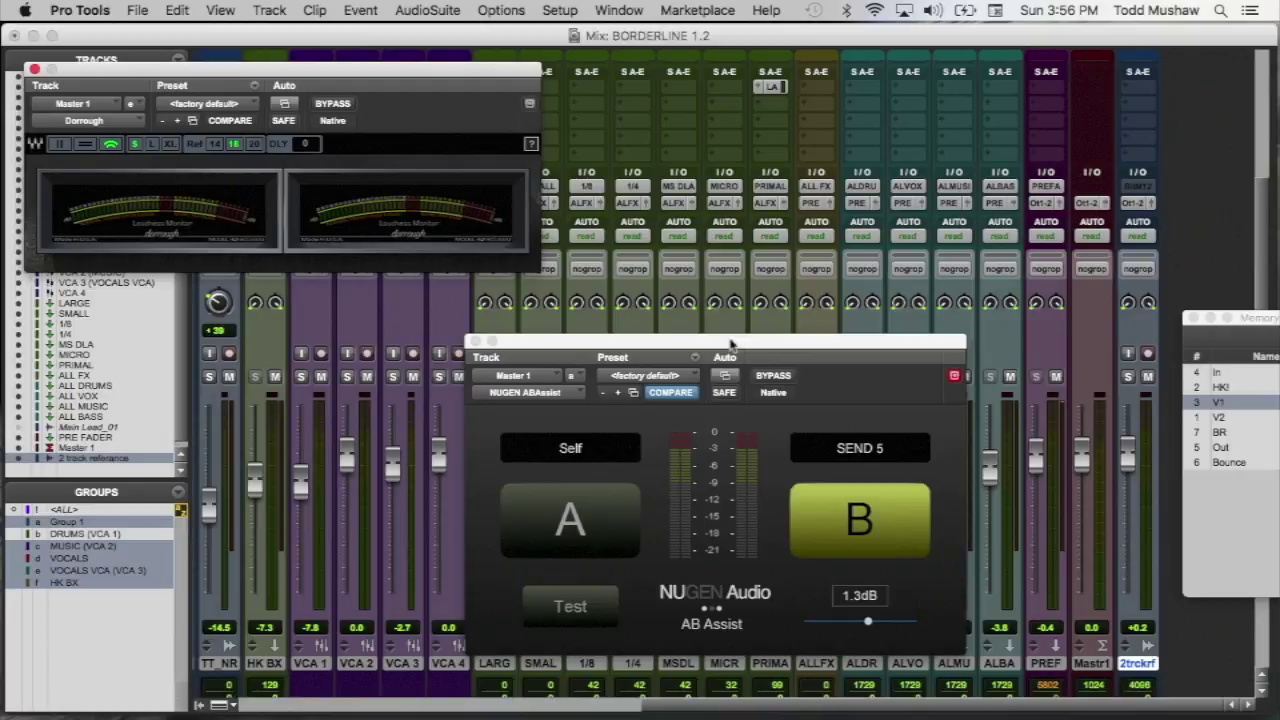
pyautogui.moveTo(731, 343); pyautogui.dragTo(699, 338)
pyautogui.scroll(5, 1094, 337)
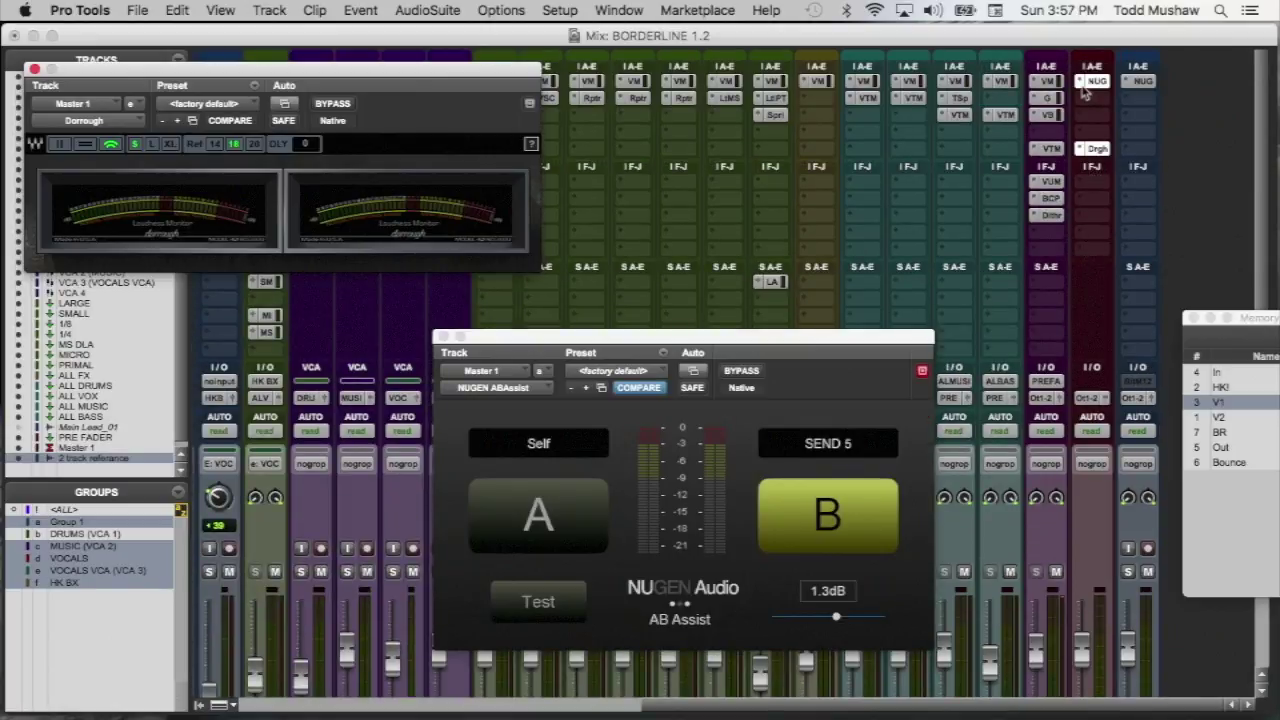
pyautogui.click(1083, 90)
pyautogui.moveTo(1083, 88)
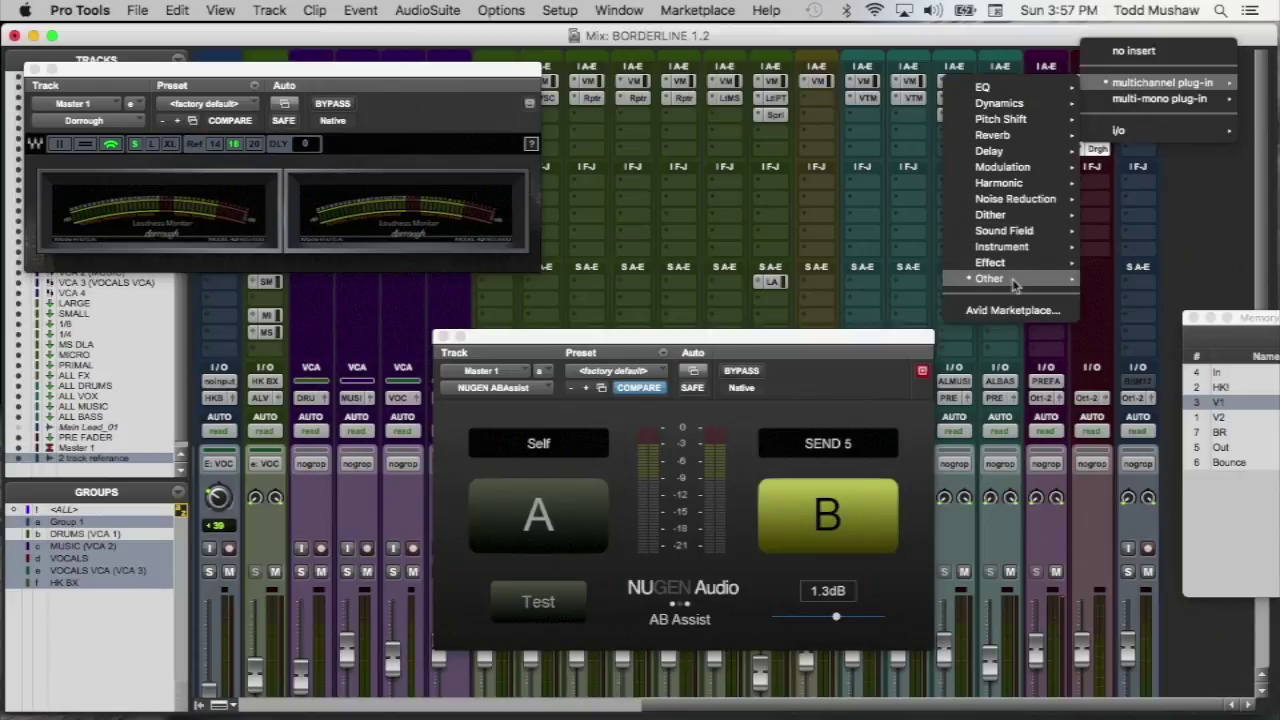
pyautogui.moveTo(1010, 280)
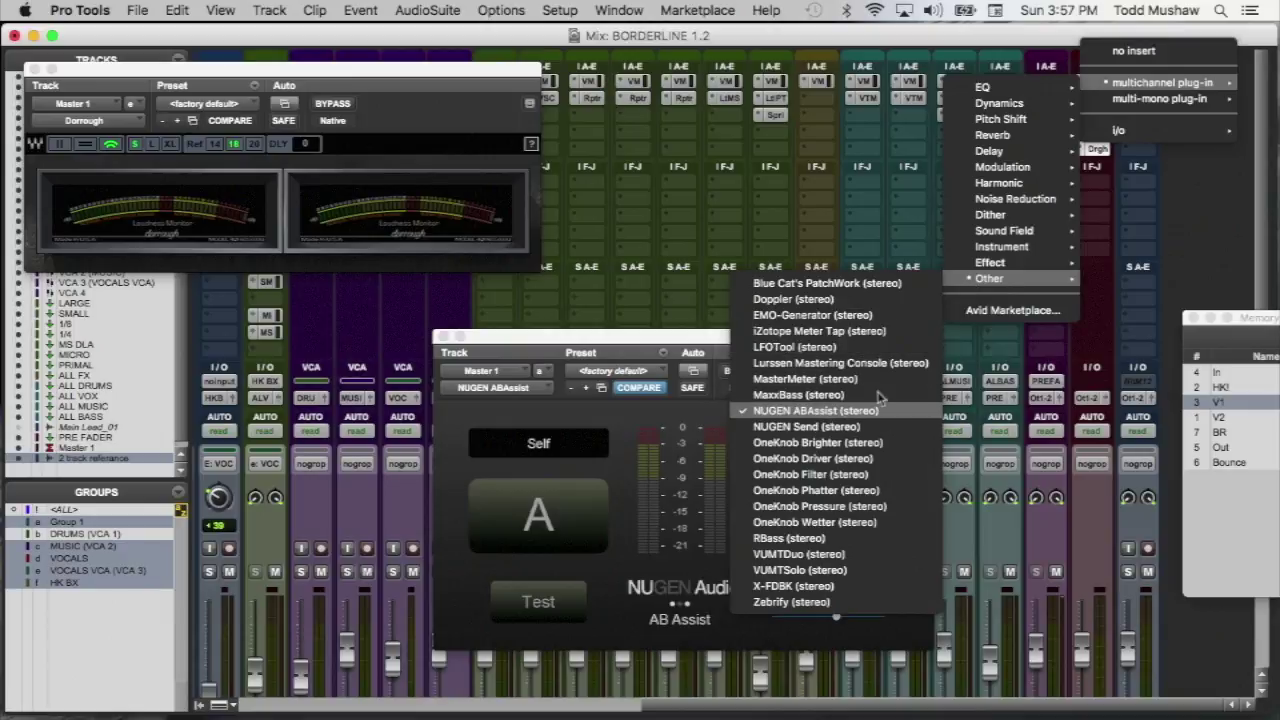
pyautogui.click(835, 426)
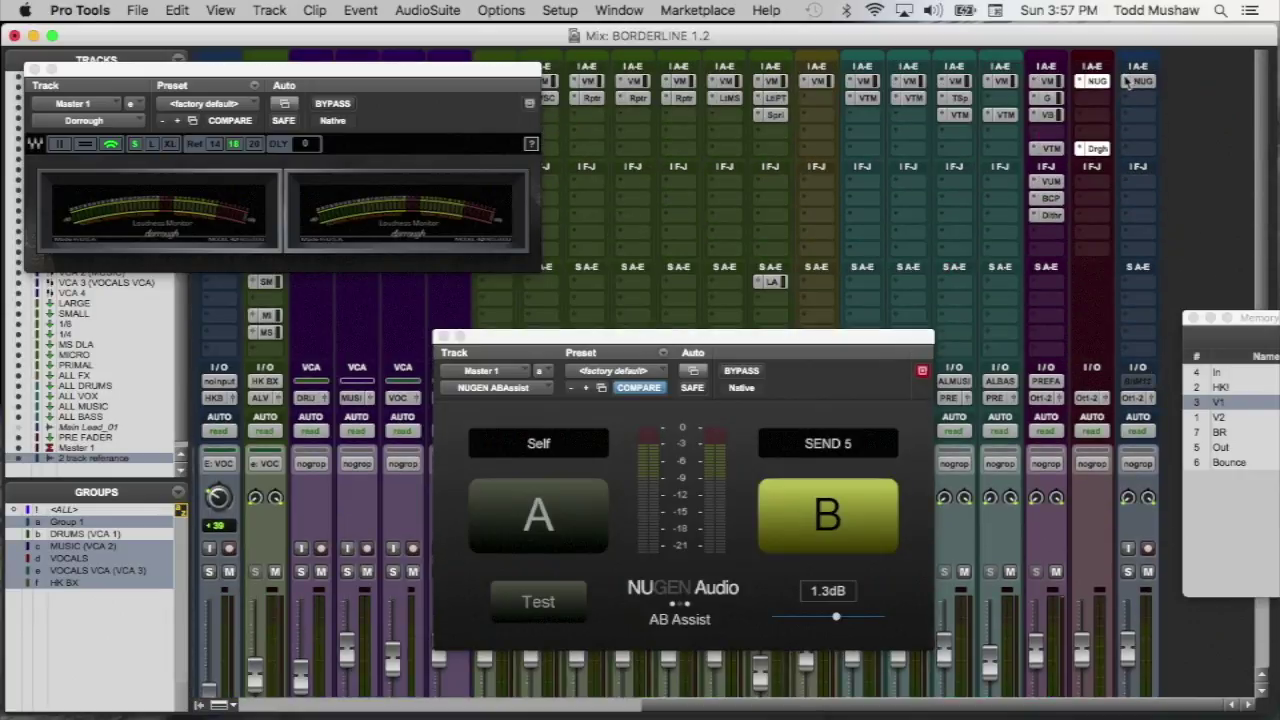
pyautogui.click(1130, 80)
pyautogui.moveTo(1028, 84)
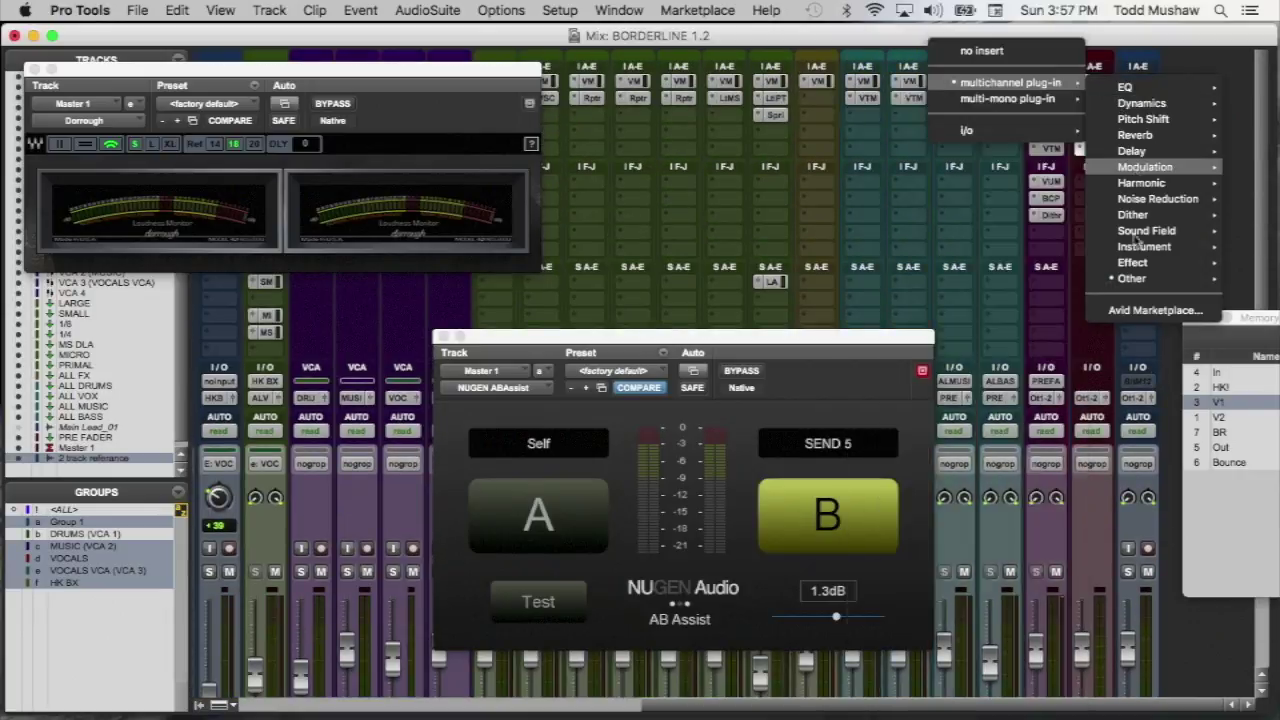
pyautogui.moveTo(1138, 280)
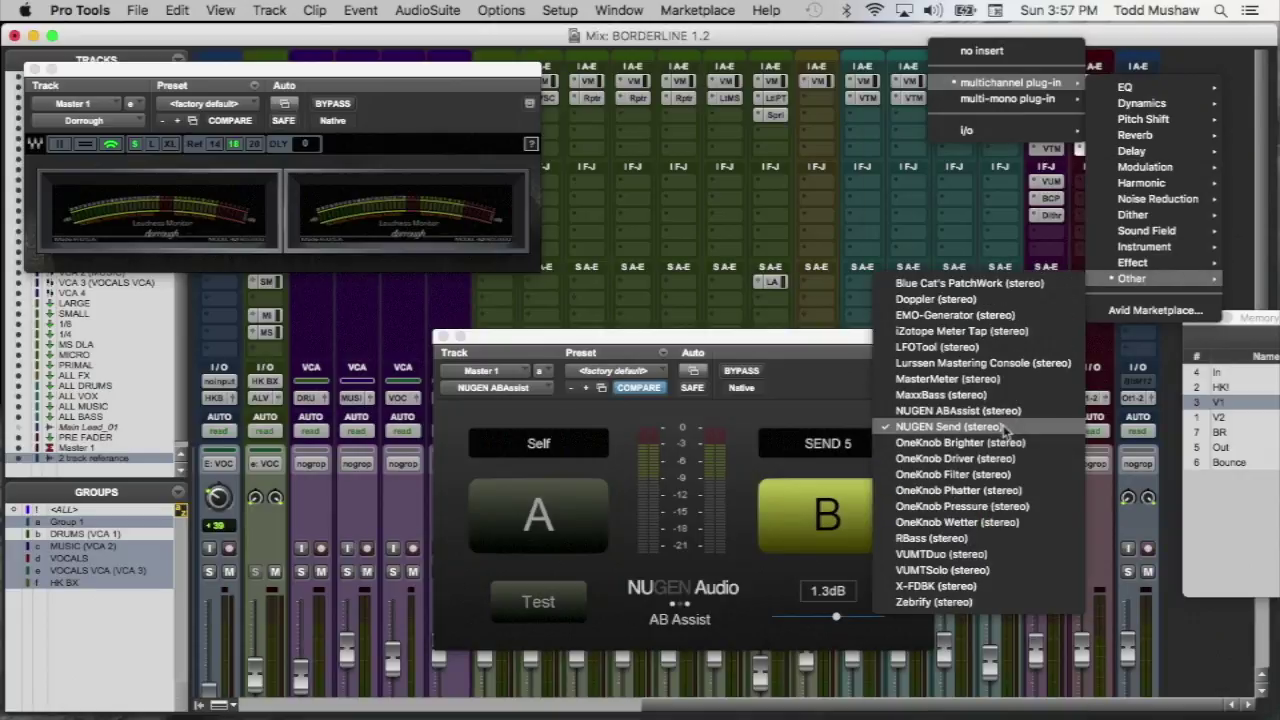
pyautogui.click(1242, 170)
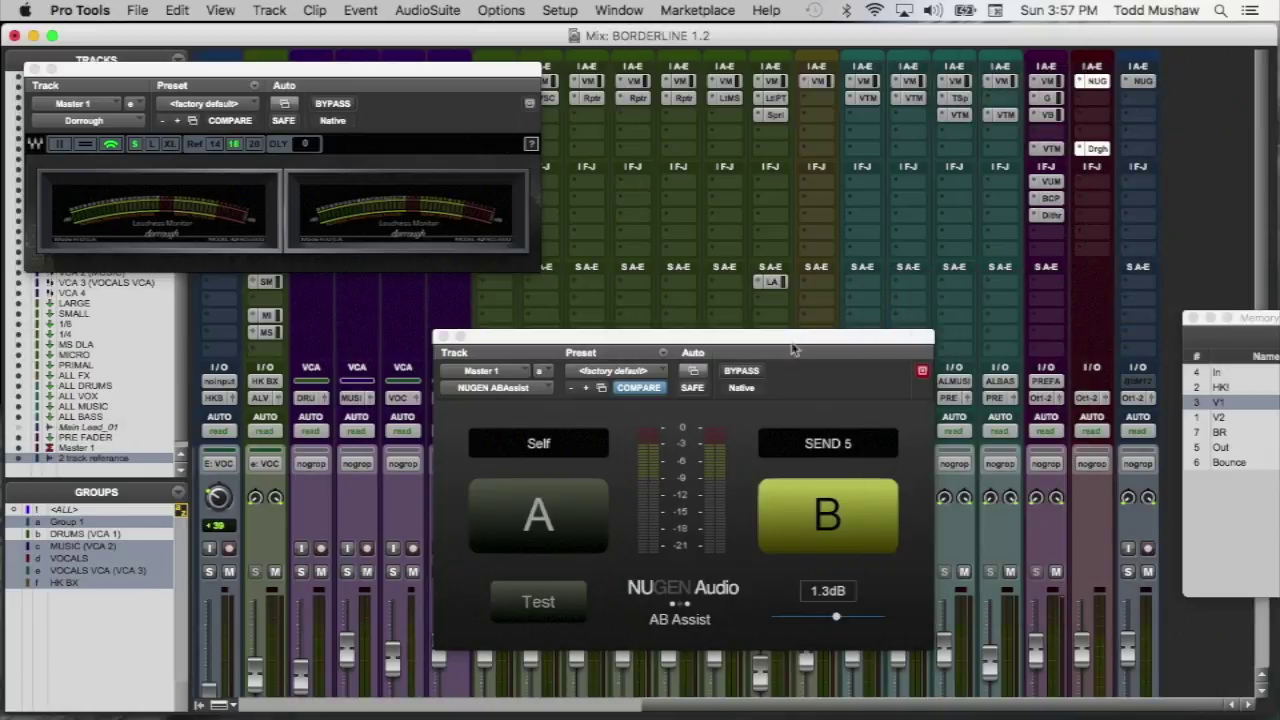
# - Raise the AB Assist window, audition the mix as A (Self), then return to the SEND 5 reference on B
pyautogui.moveTo(794, 341); pyautogui.dragTo(823, 268)
pyautogui.click(578, 415)
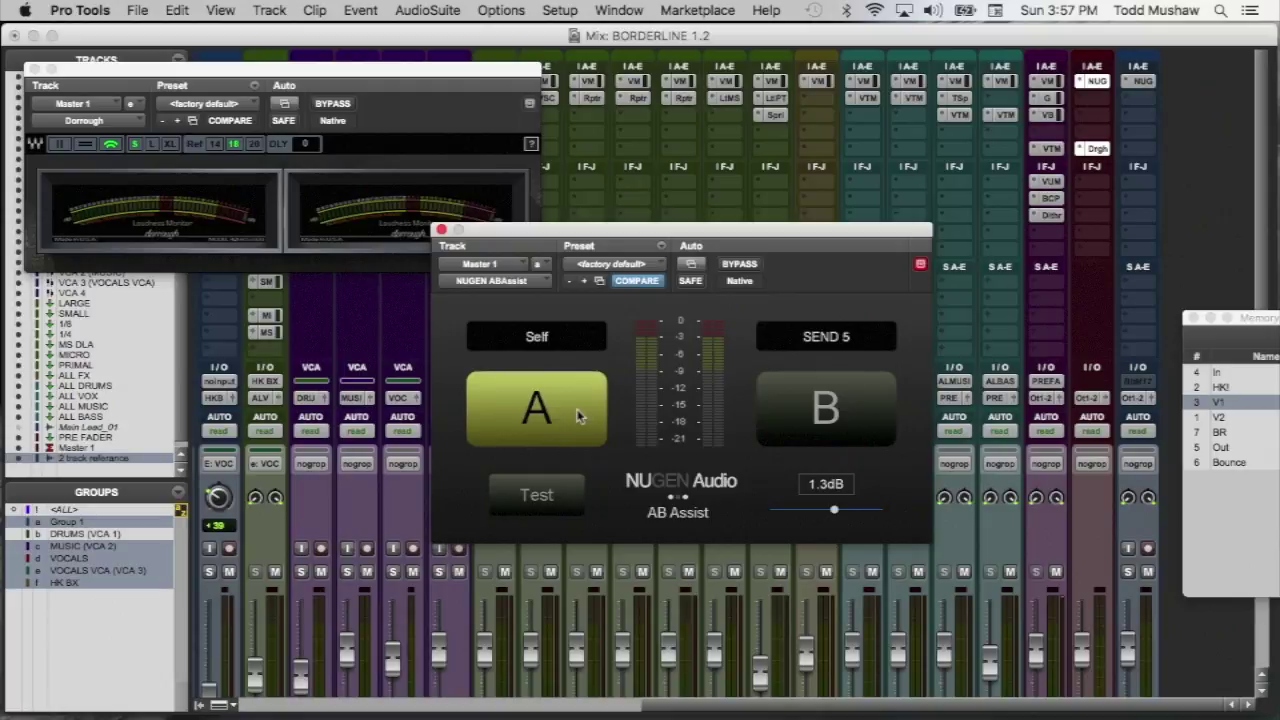
pyautogui.click(785, 435)
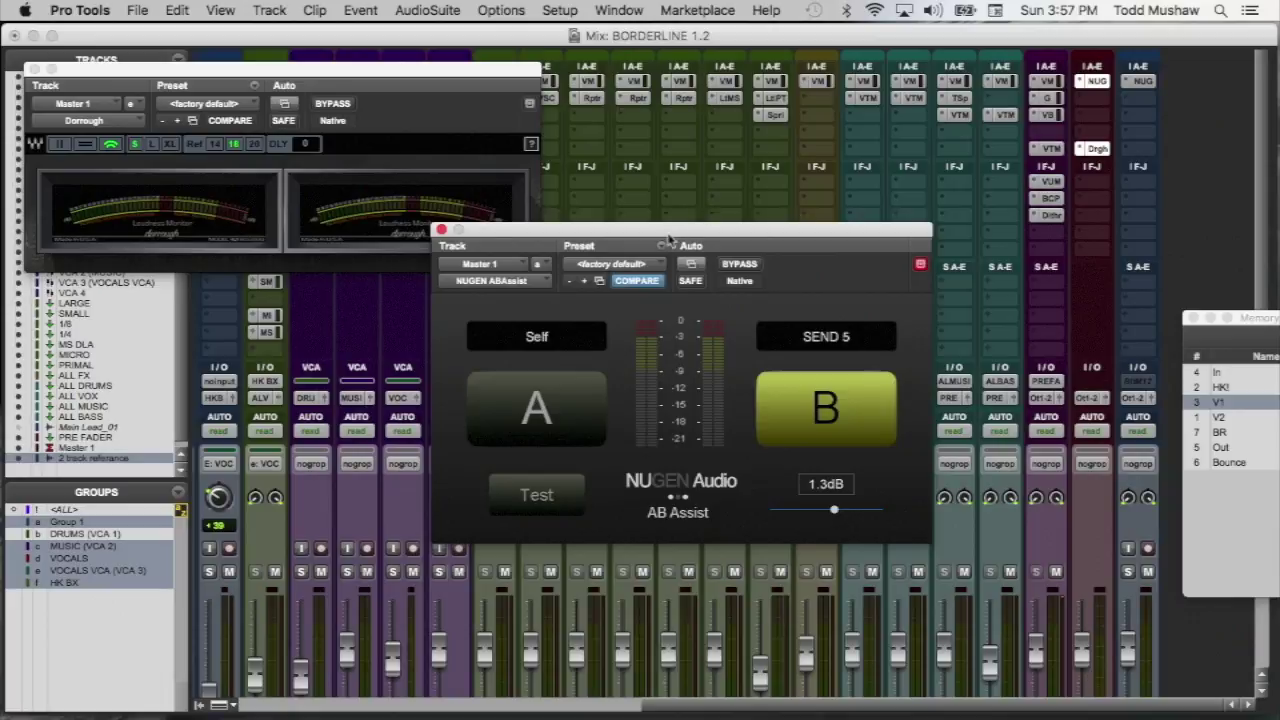
# - Drop the AB Assist level offset to 0.0dB, then raise it to 2.0dB while auditioning A
pyautogui.moveTo(669, 240); pyautogui.dragTo(694, 292)
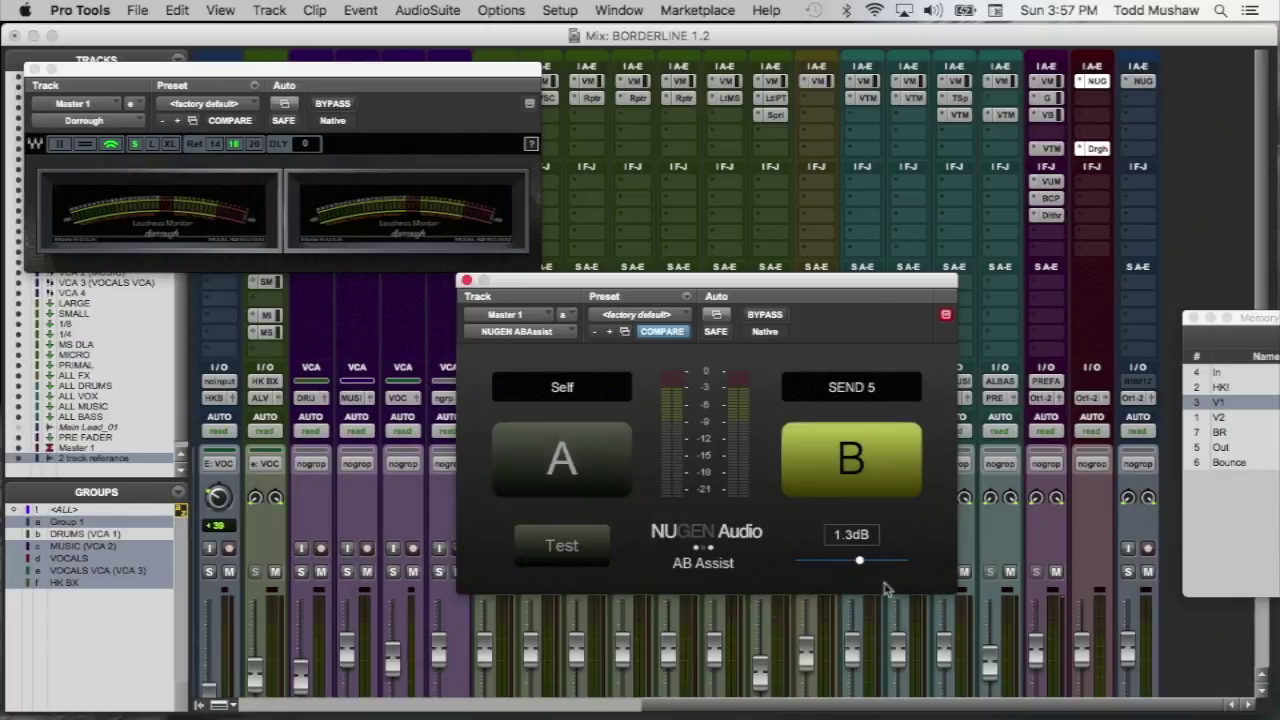
pyautogui.moveTo(866, 566); pyautogui.dragTo(858, 563)
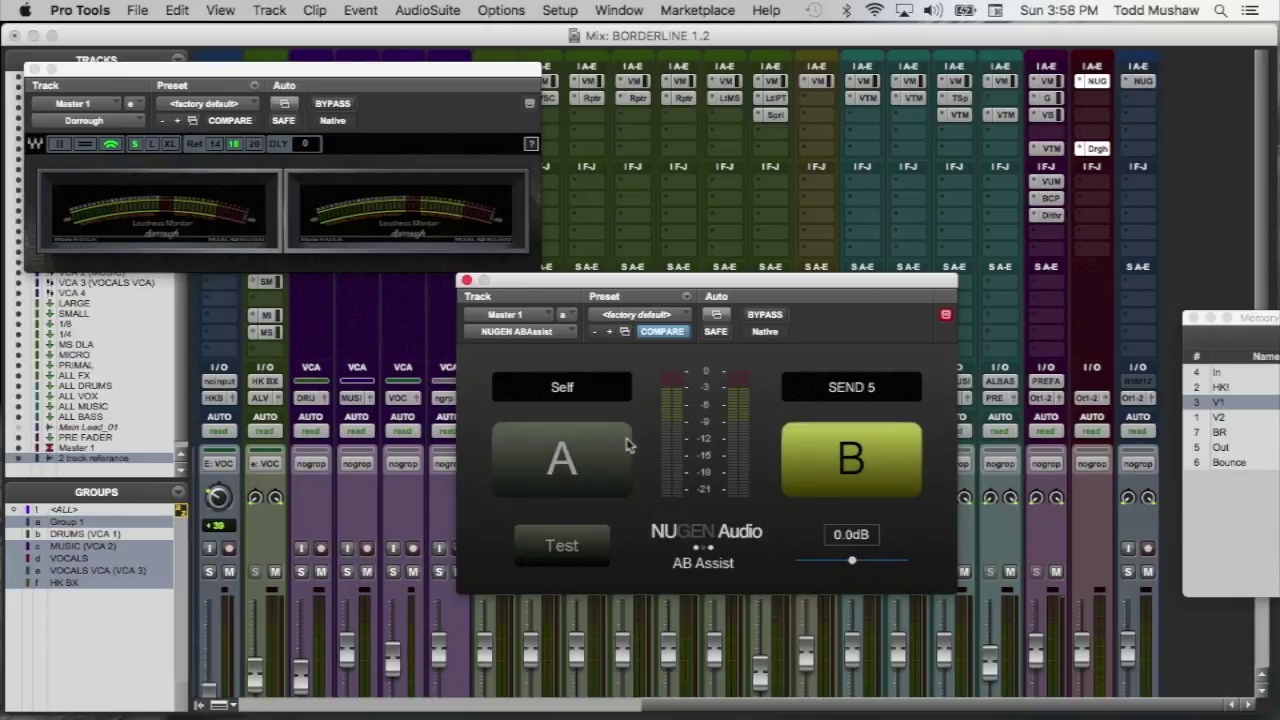
pyautogui.moveTo(856, 558); pyautogui.dragTo(866, 566)
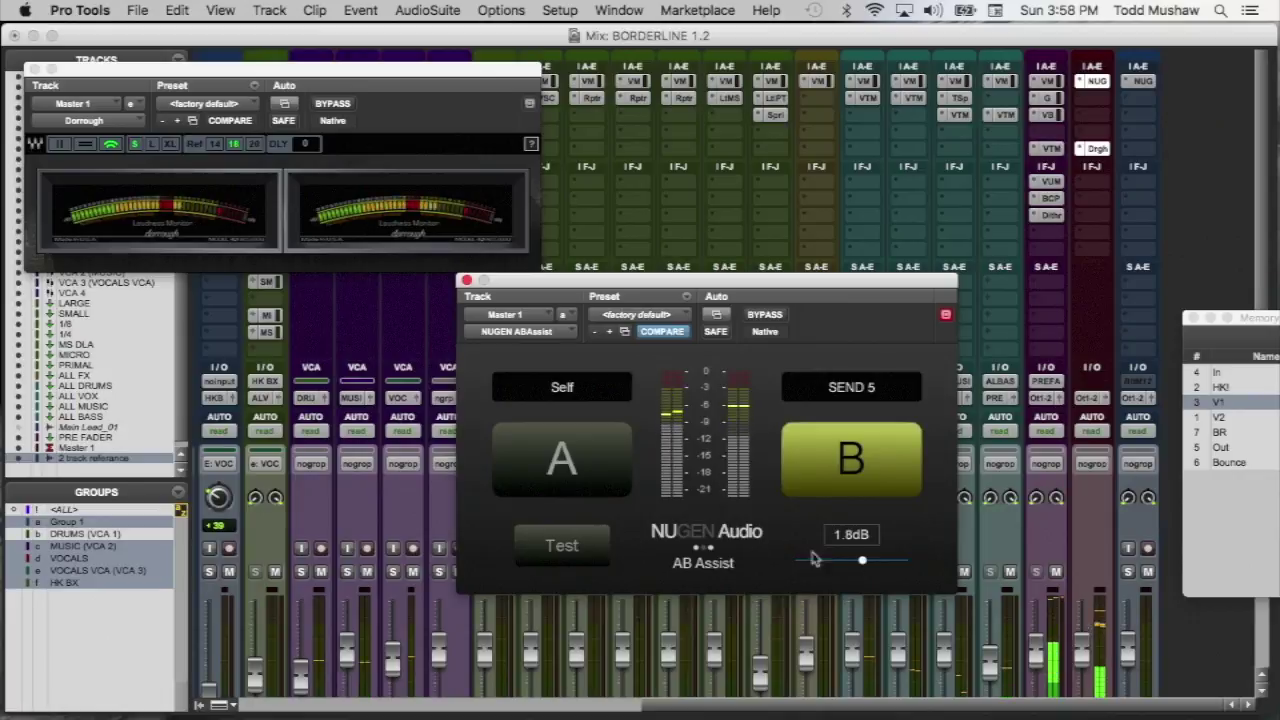
pyautogui.click(549, 466)
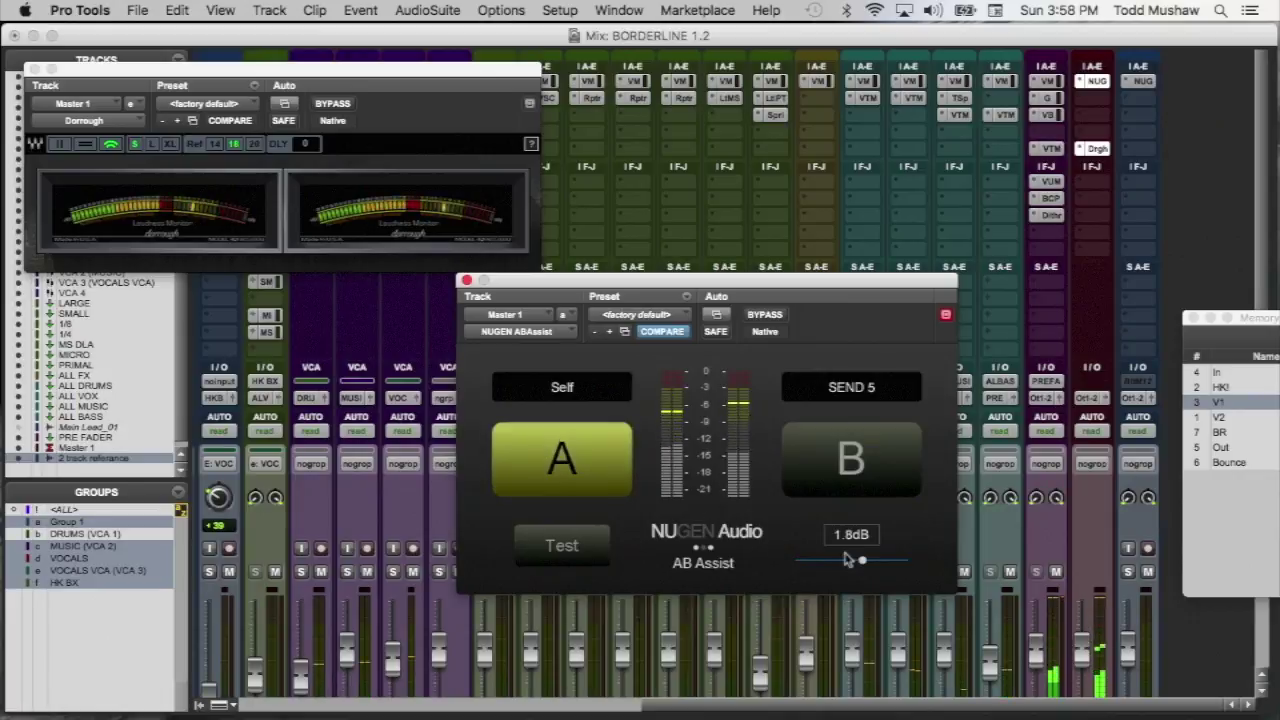
pyautogui.moveTo(862, 566); pyautogui.dragTo(866, 566)
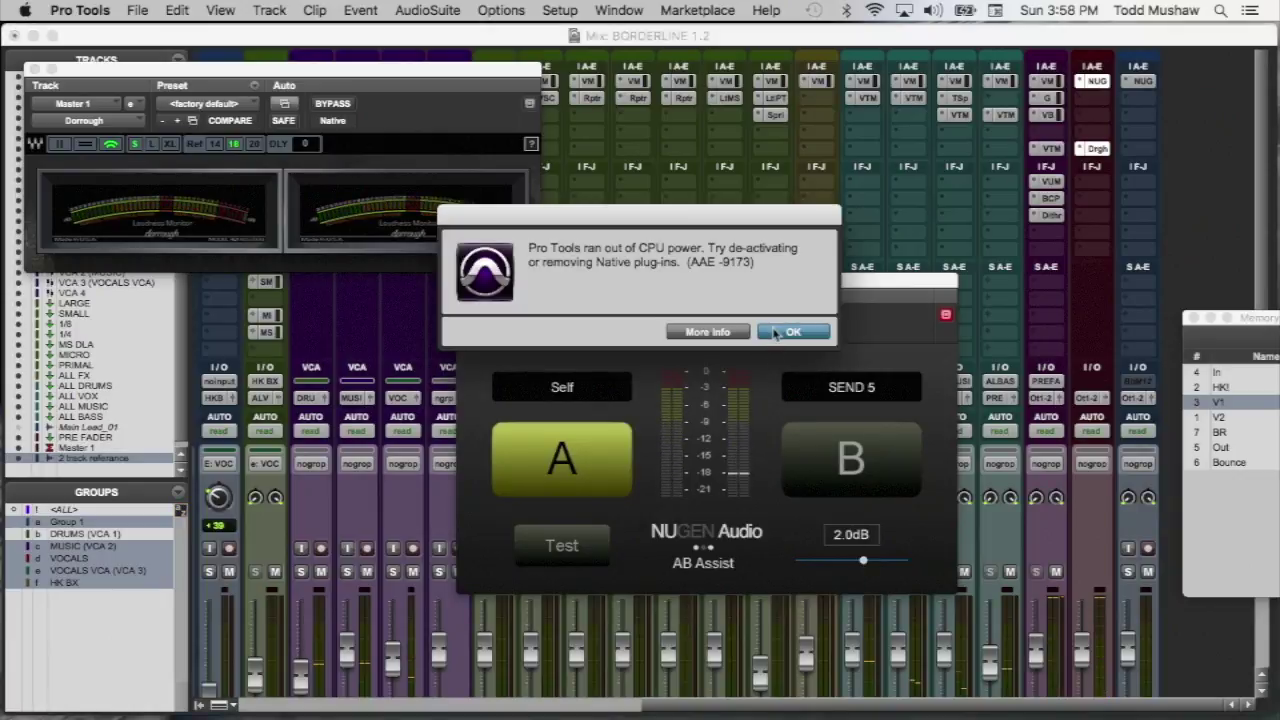
# - Dismiss the CPU power error and compare the reference on B against the mix on A
pyautogui.click(778, 333)
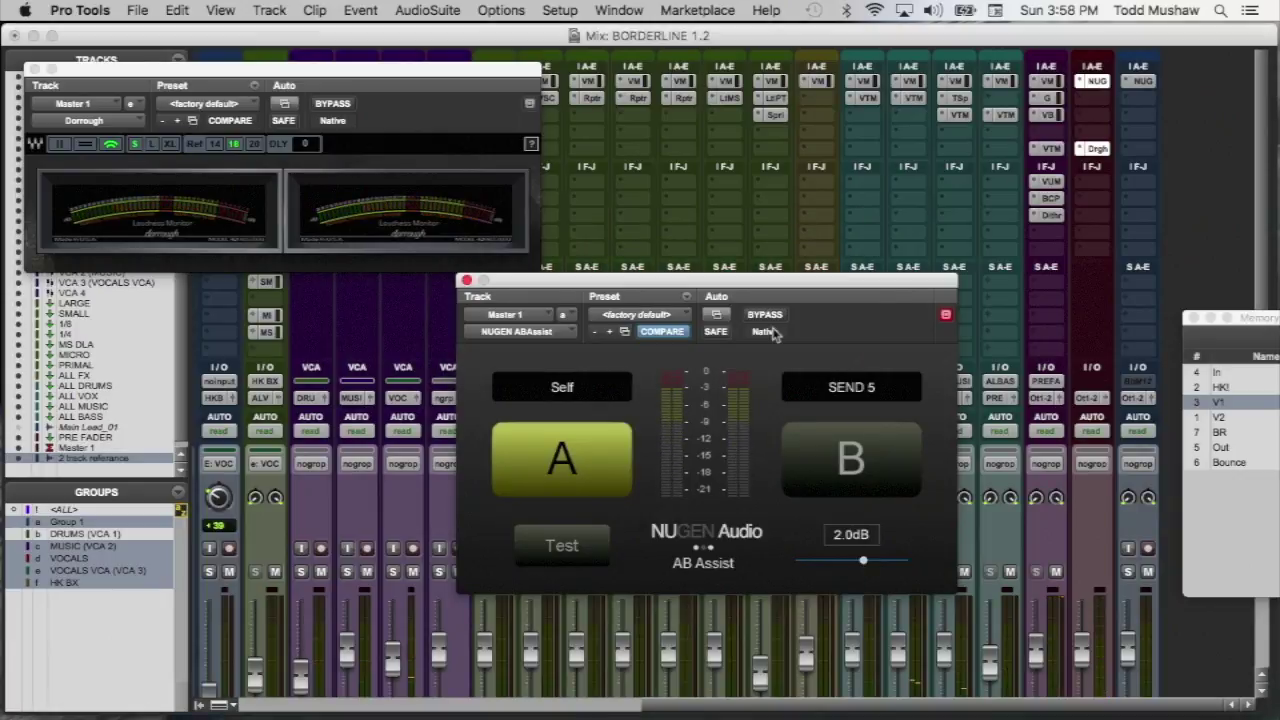
pyautogui.click(840, 466)
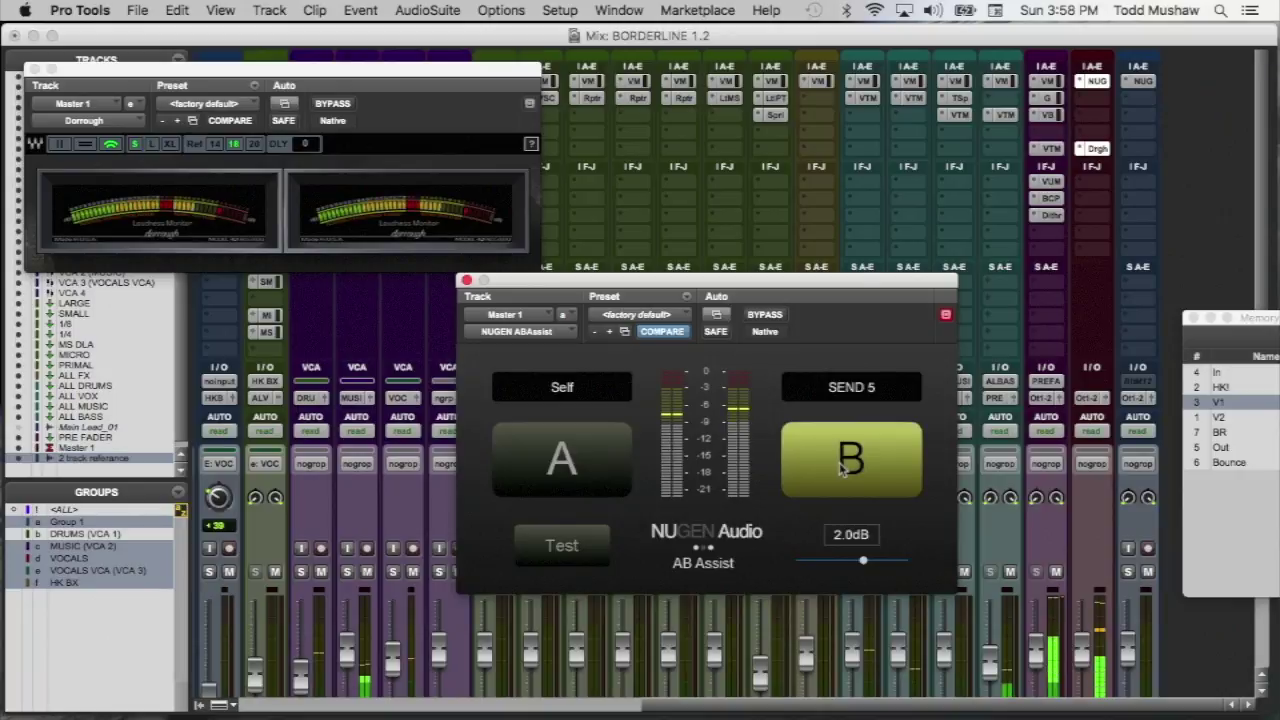
pyautogui.click(613, 452)
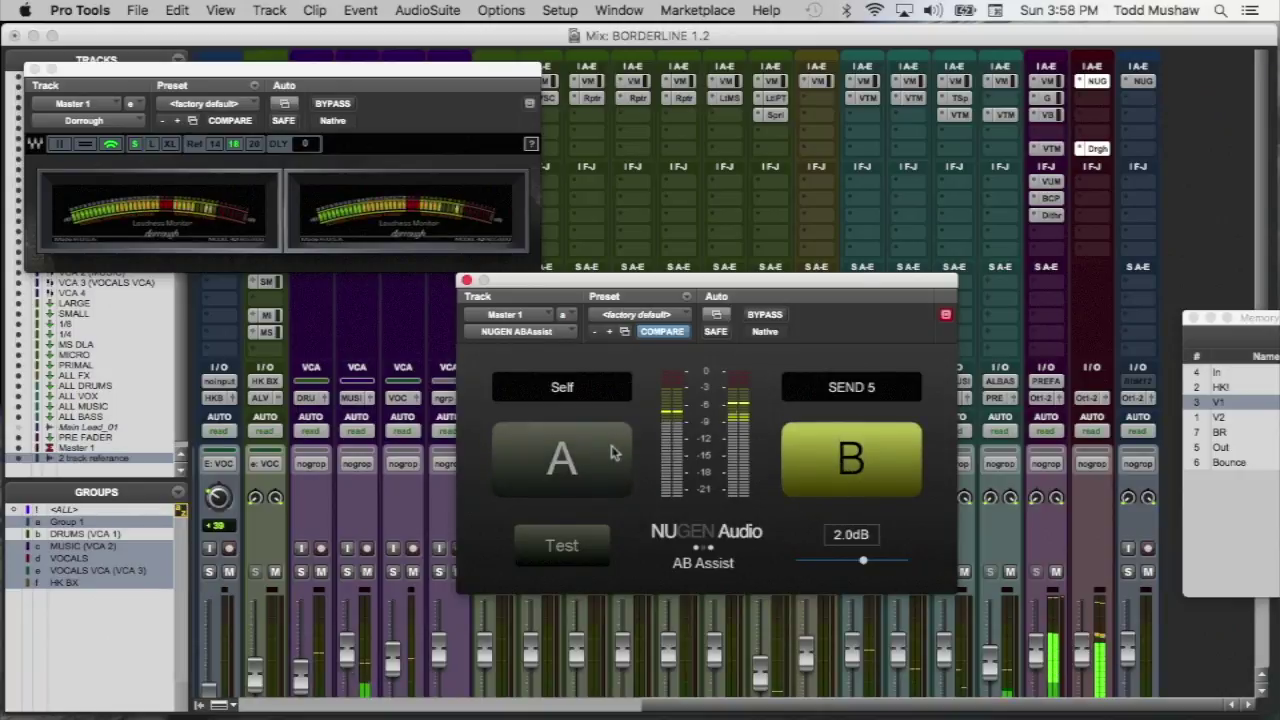
pyautogui.click(613, 452)
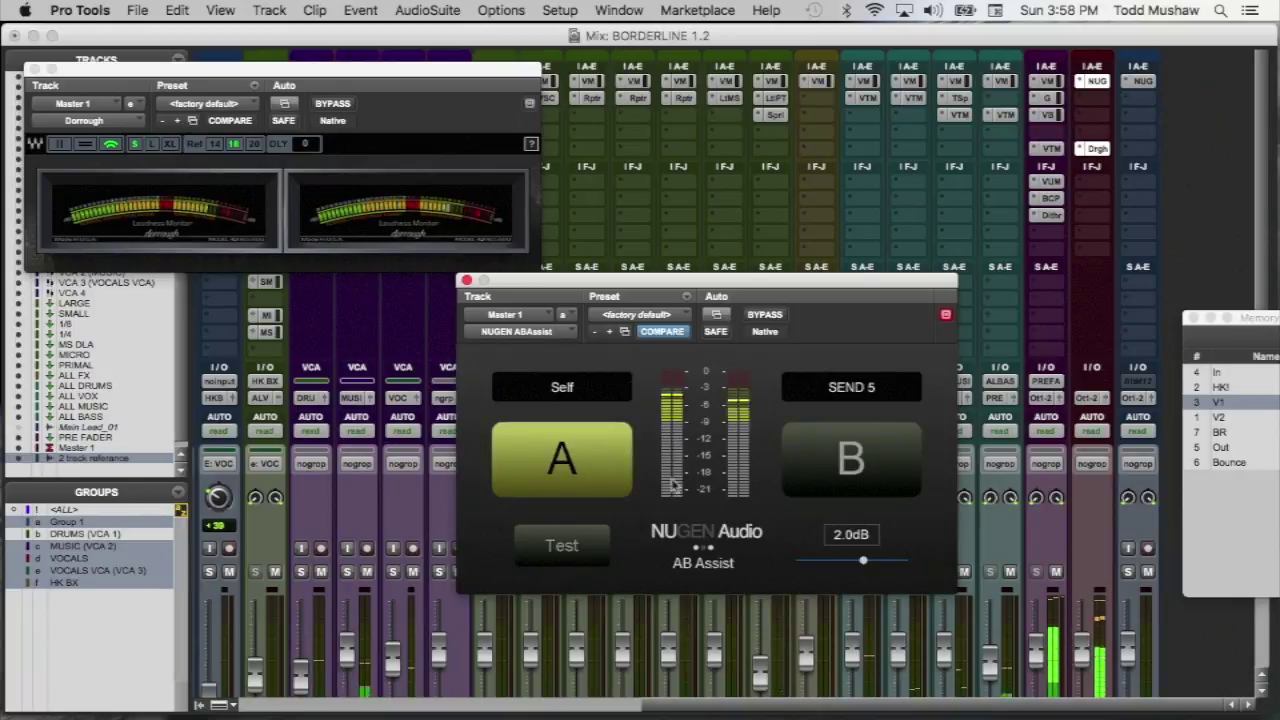
pyautogui.click(840, 492)
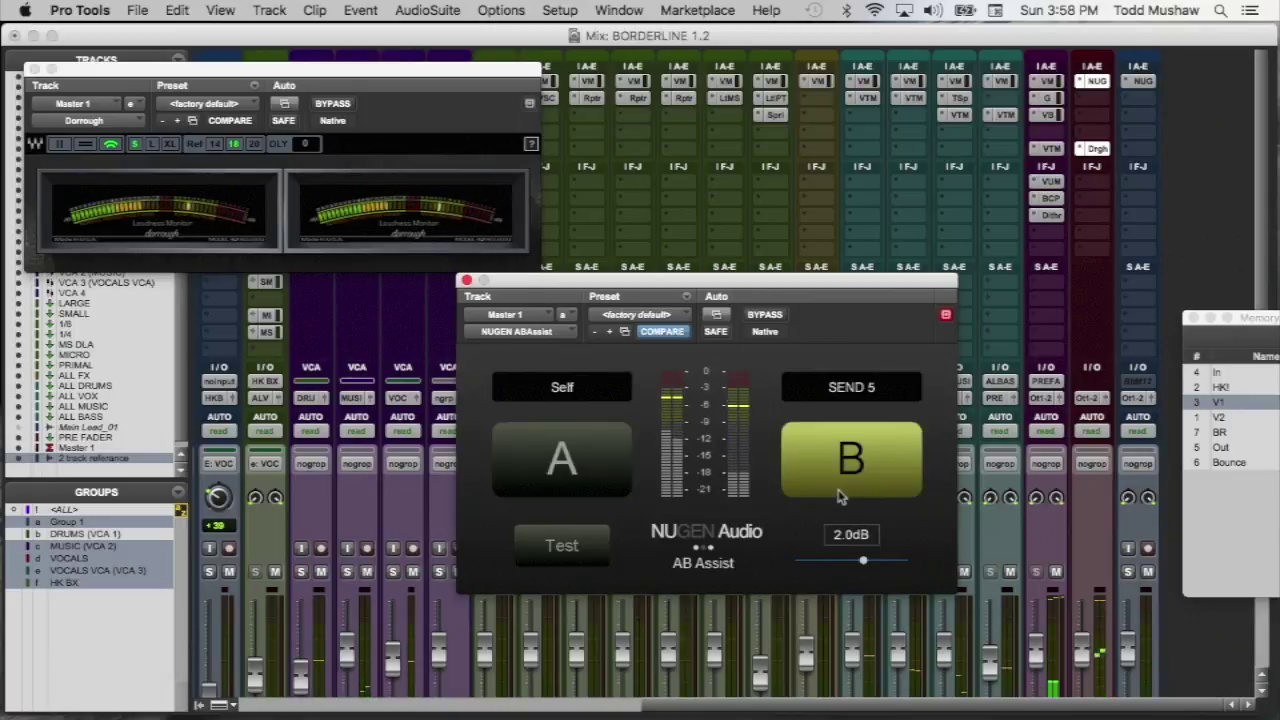
pyautogui.moveTo(806, 288); pyautogui.dragTo(770, 233)
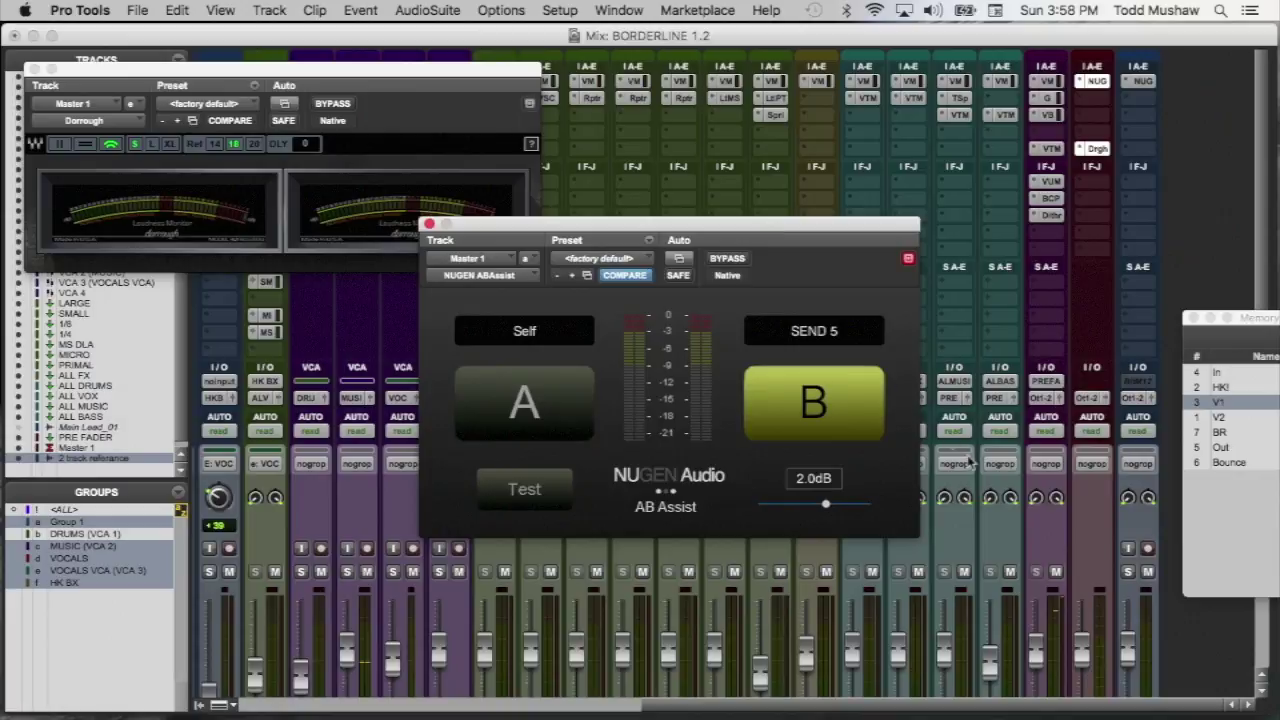
pyautogui.scroll(-5, 970, 462)
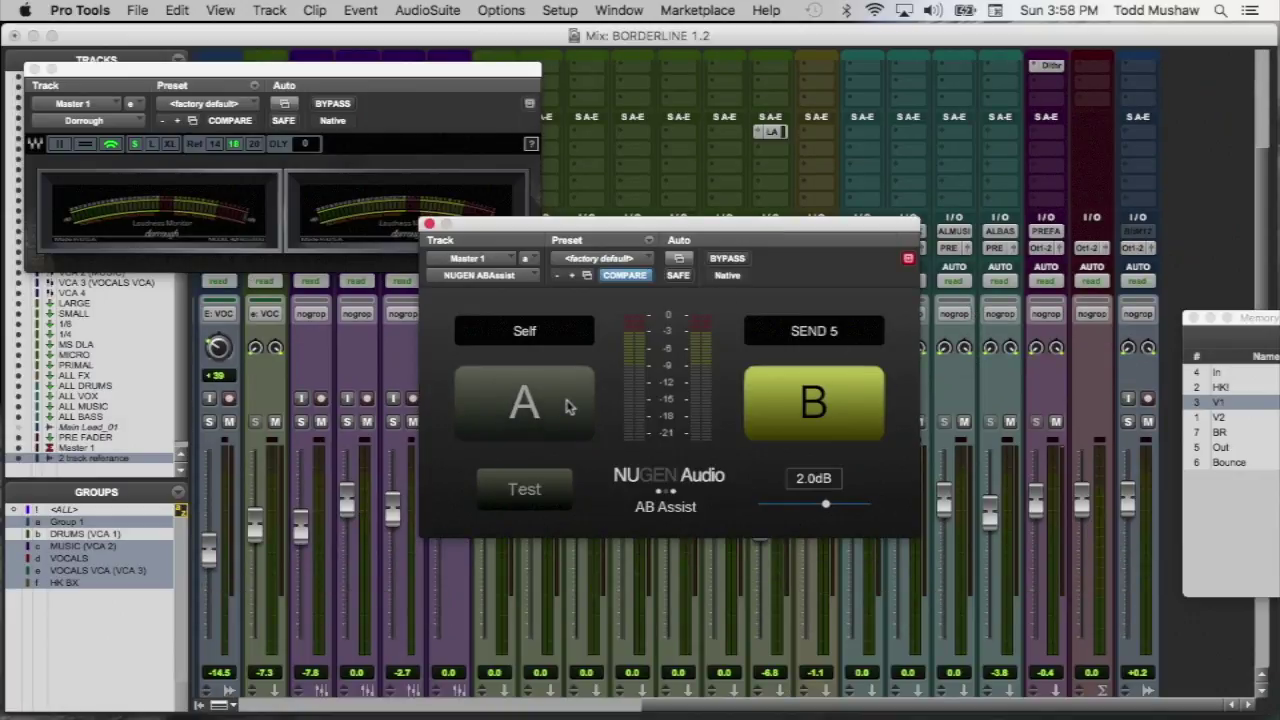
pyautogui.moveTo(678, 234); pyautogui.dragTo(671, 231)
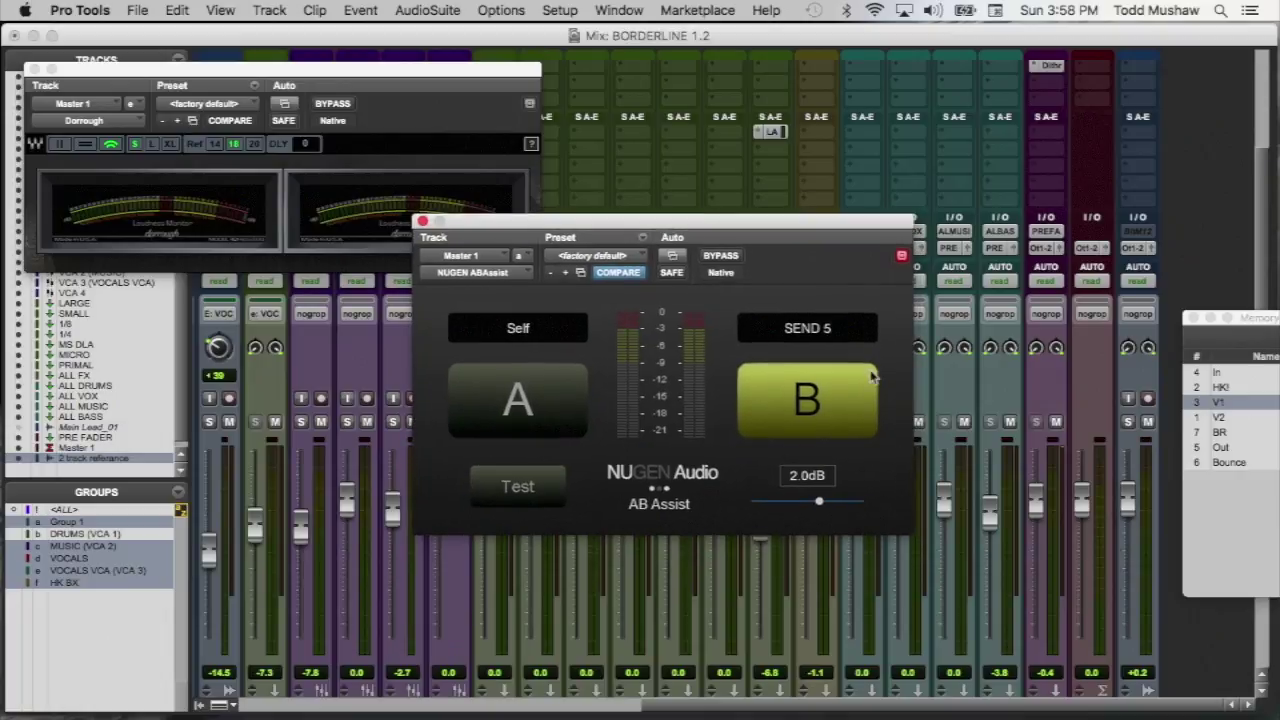
pyautogui.scroll(-2, 1094, 456)
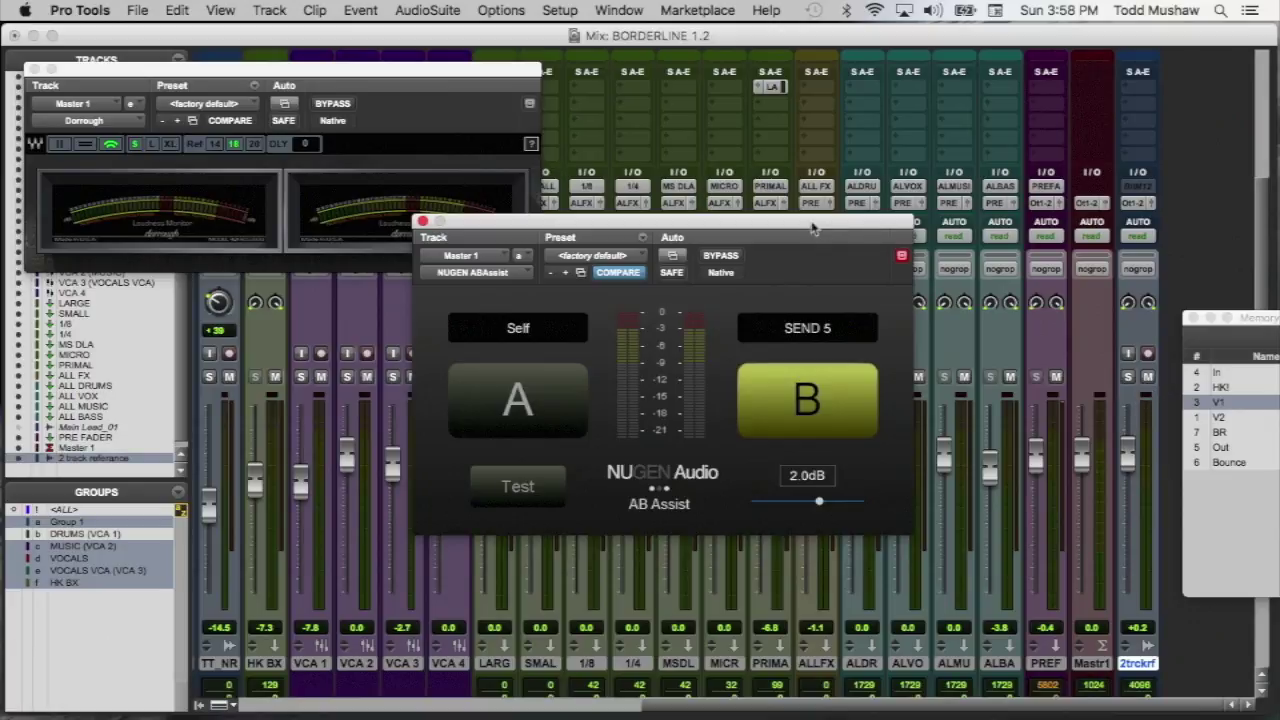
pyautogui.moveTo(812, 229); pyautogui.dragTo(821, 215)
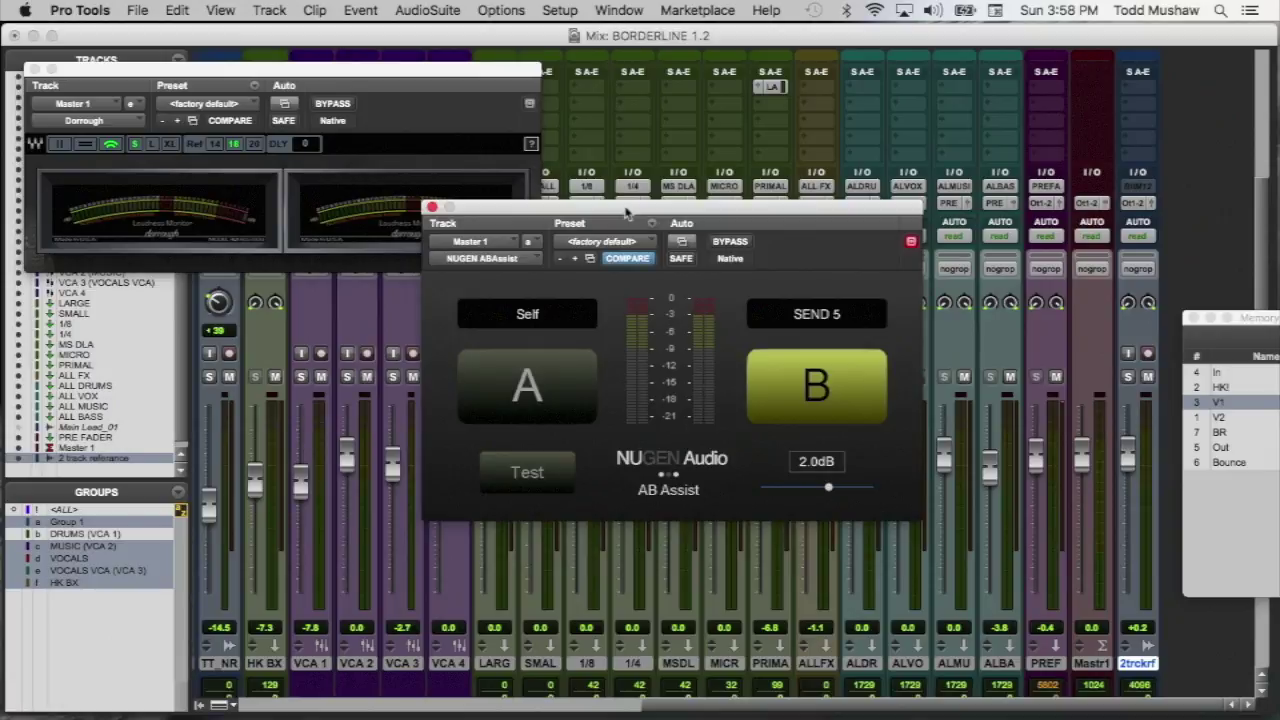
pyautogui.moveTo(626, 212); pyautogui.dragTo(637, 200)
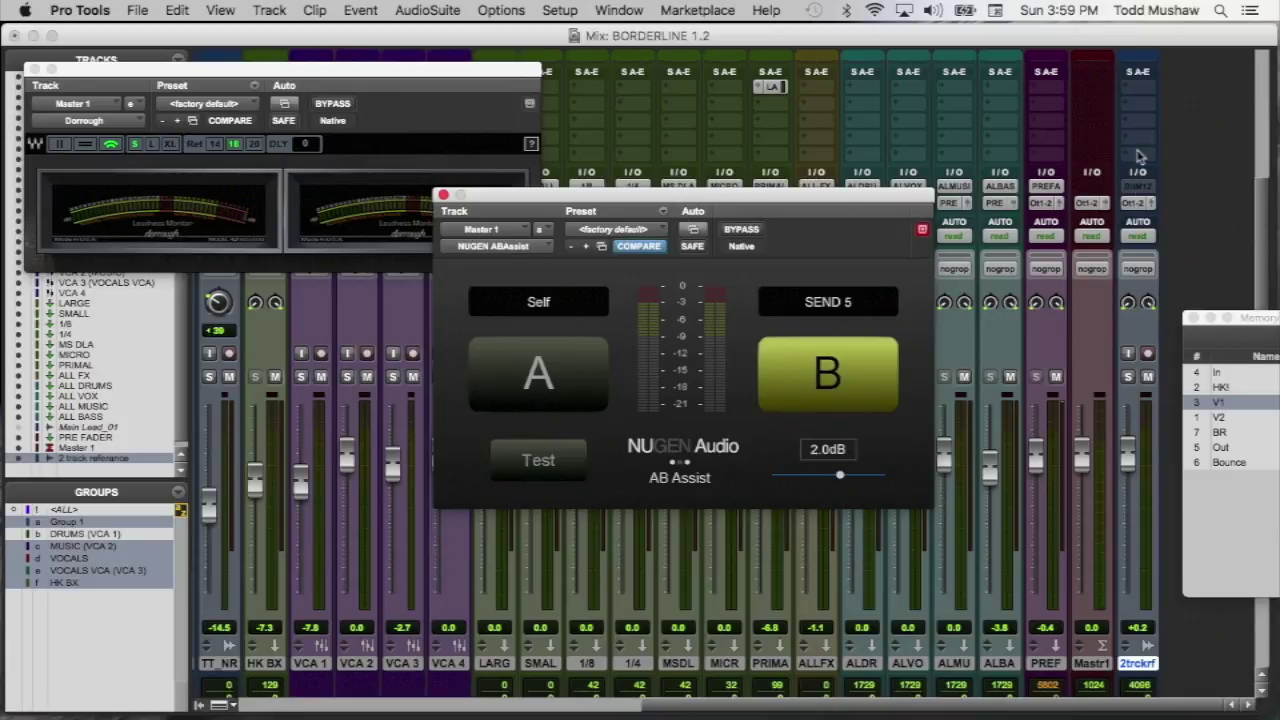
pyautogui.scroll(4, 1100, 336)
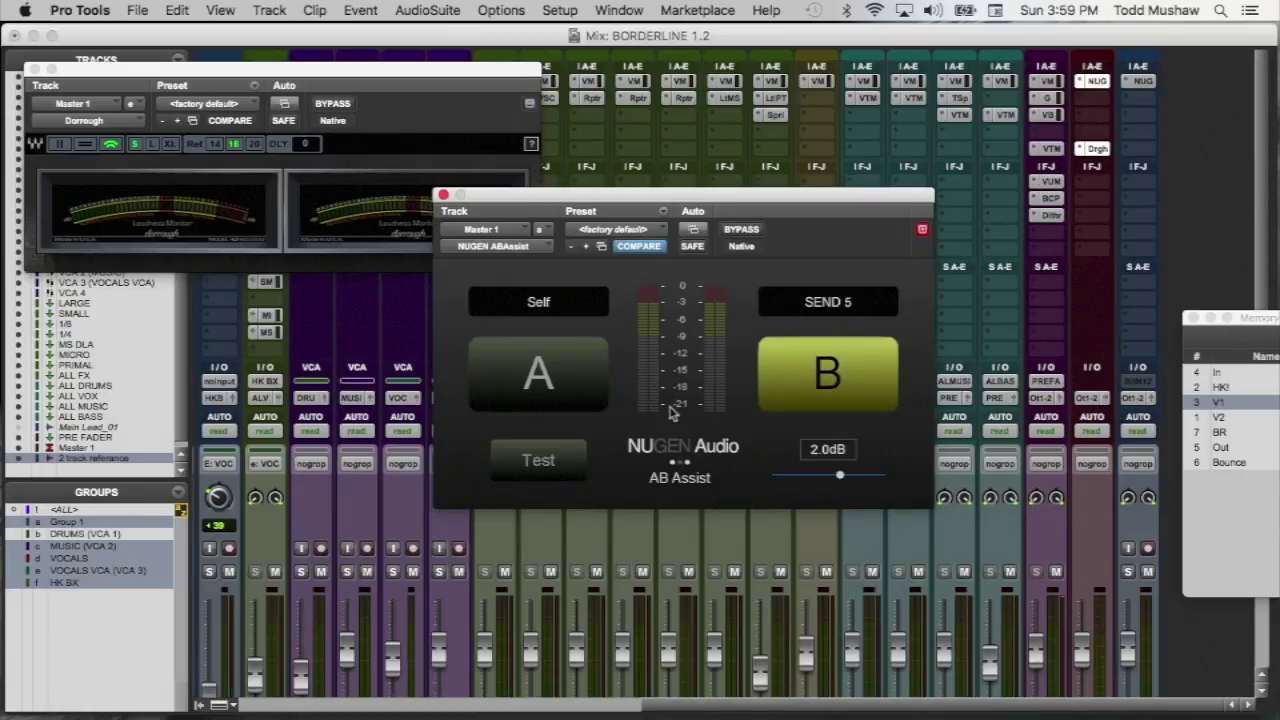
# - Start the blind X/Y test and complete the first two trials, choosing X then Y
pyautogui.click(557, 481)
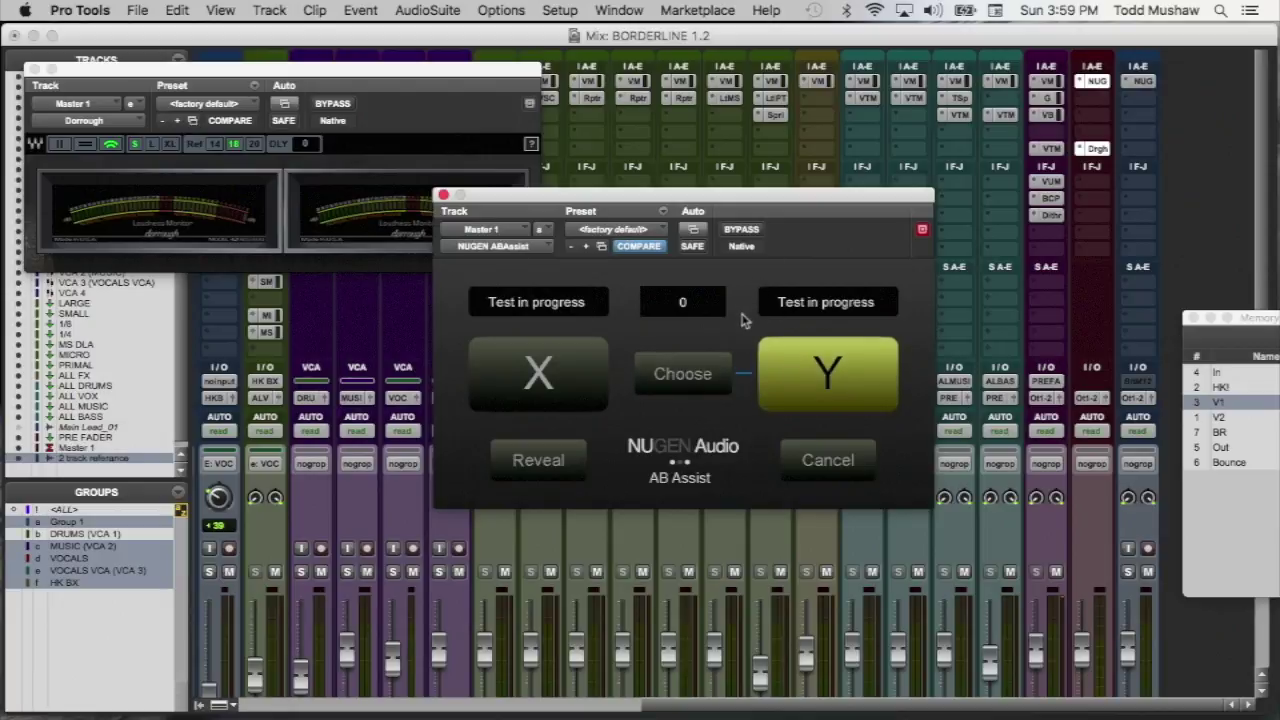
pyautogui.click(576, 388)
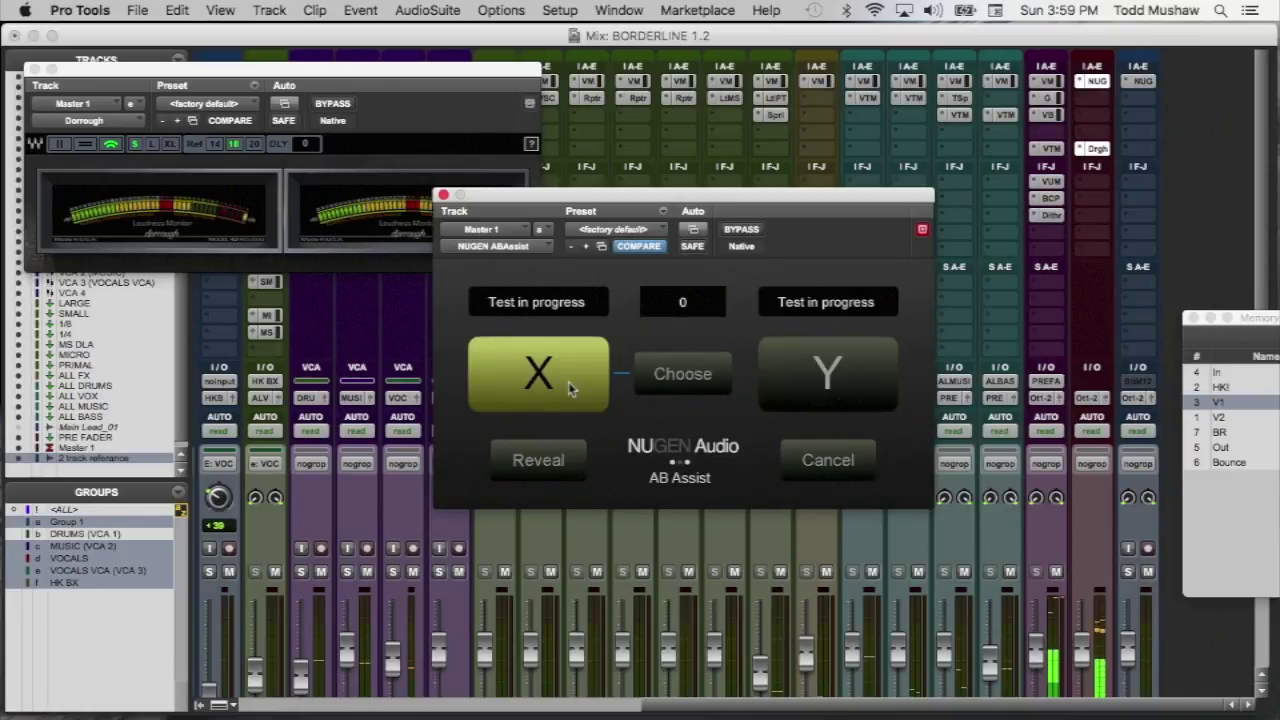
pyautogui.click(786, 409)
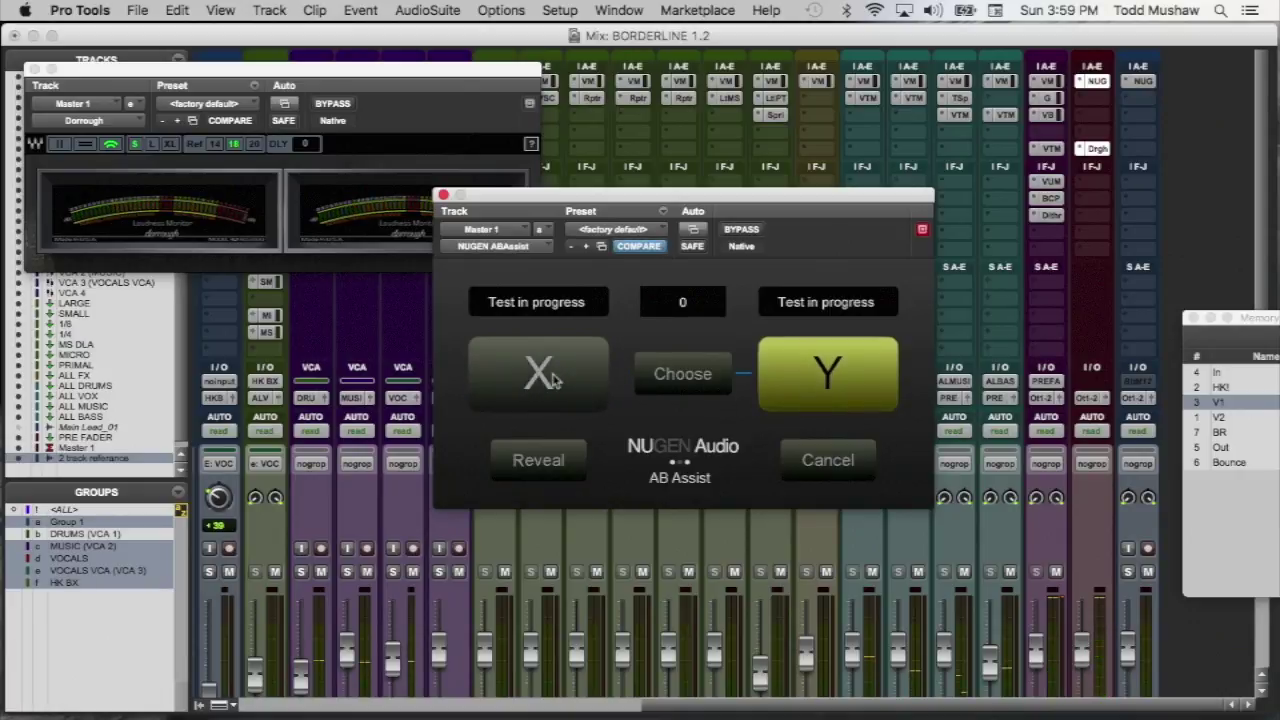
pyautogui.click(553, 378)
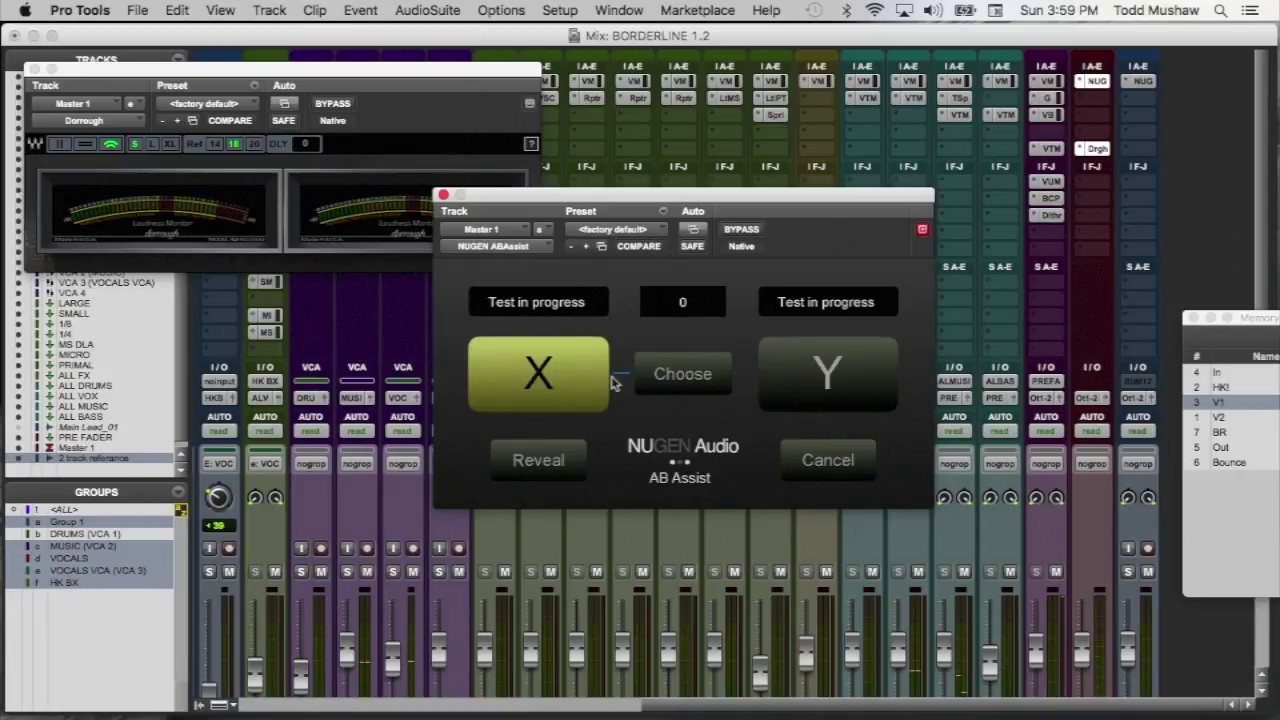
pyautogui.click(677, 385)
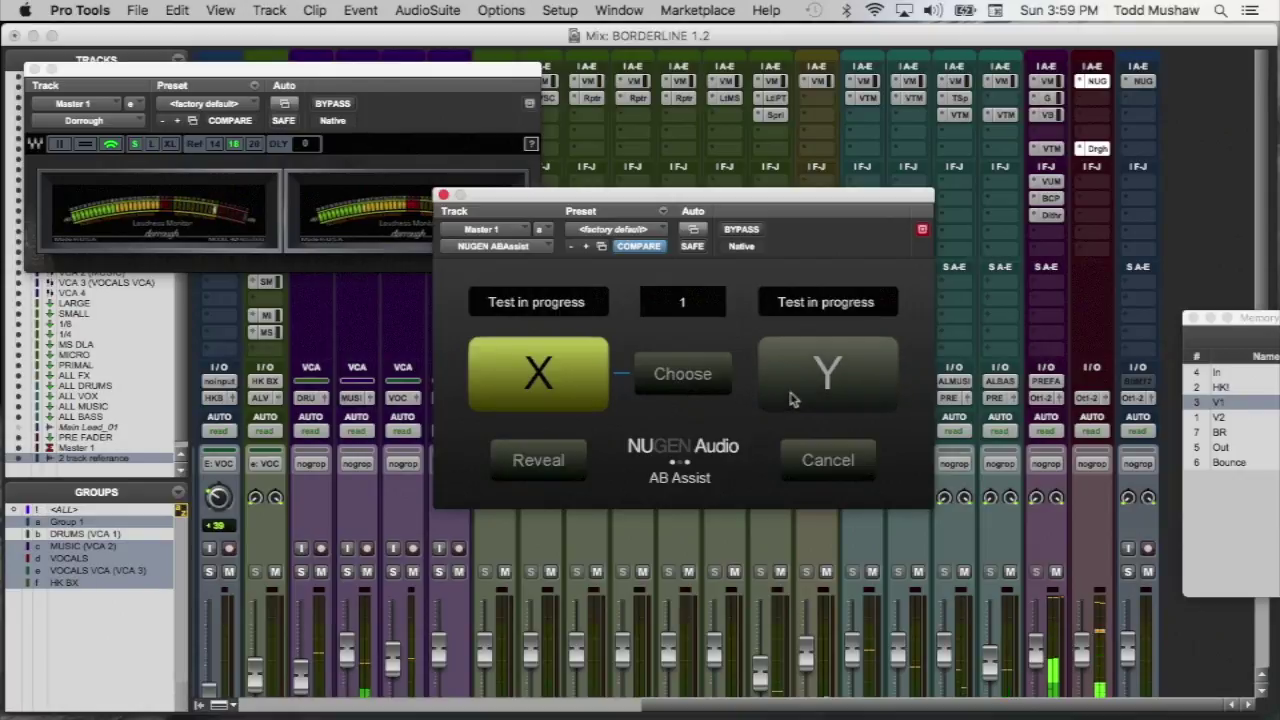
pyautogui.click(790, 399)
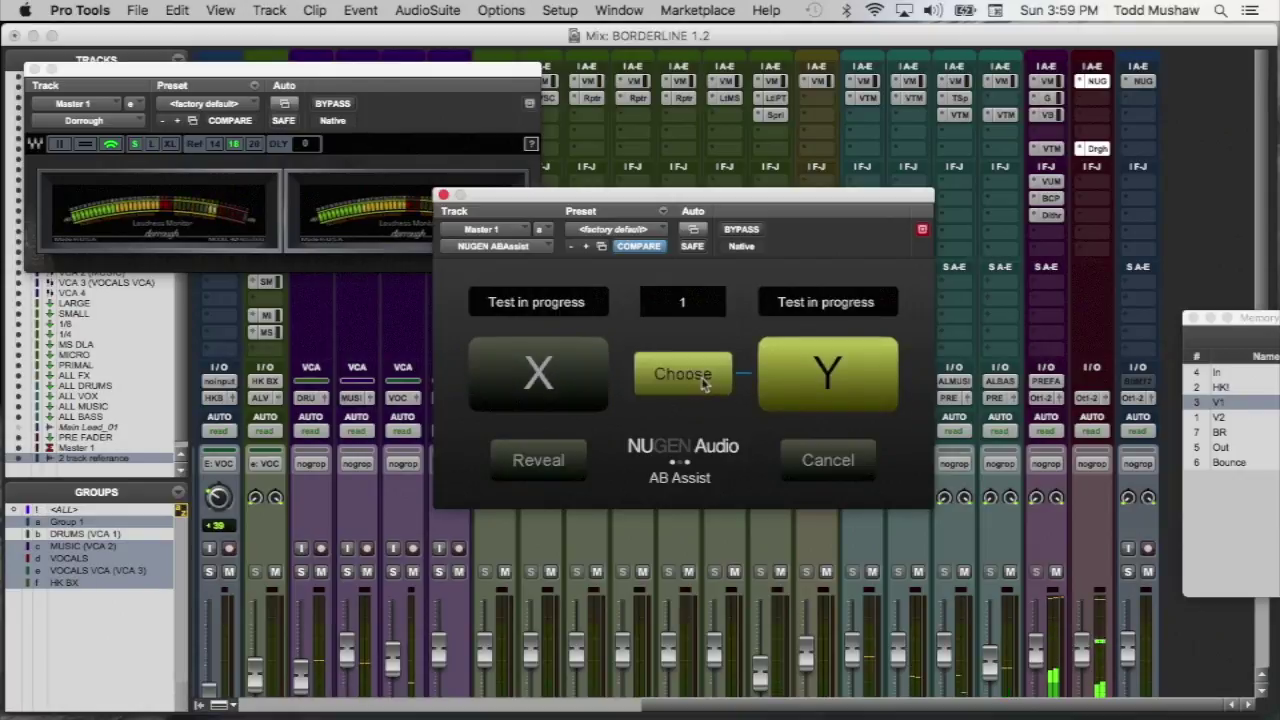
pyautogui.click(703, 383)
# - Complete four more blind trials, comparing X and Y and submitting a preference each time
pyautogui.click(604, 383)
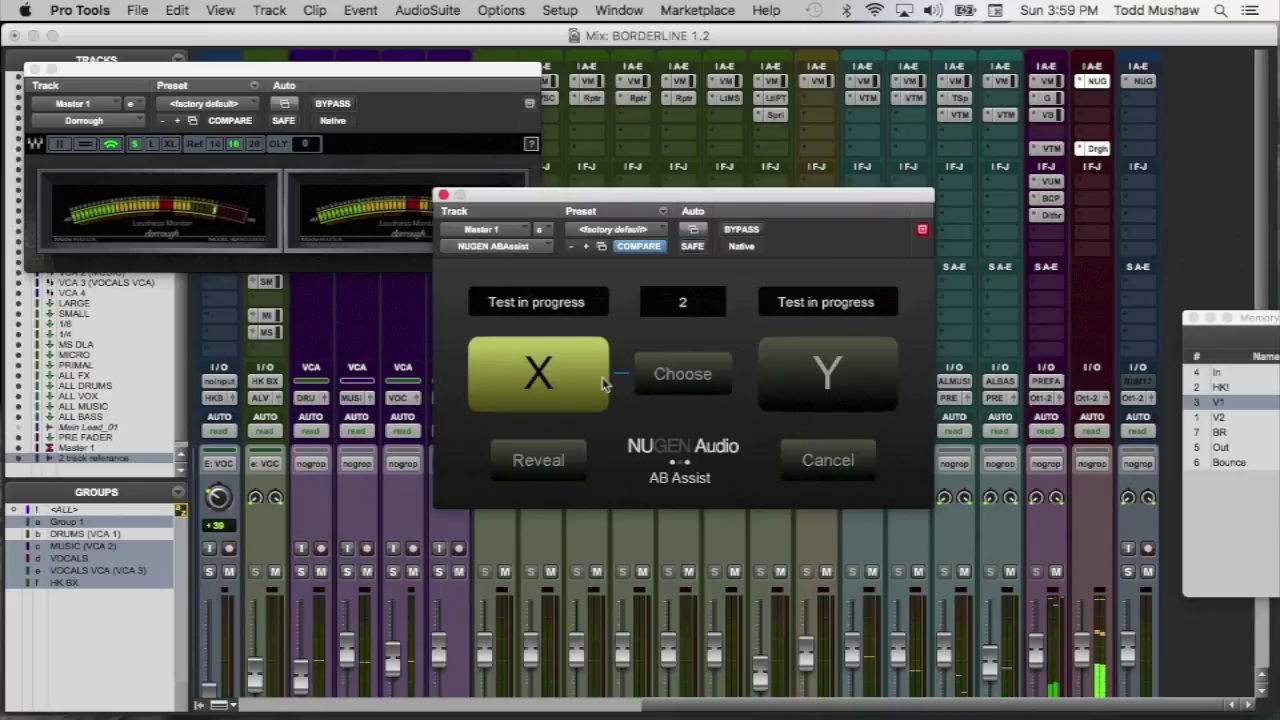
pyautogui.click(762, 389)
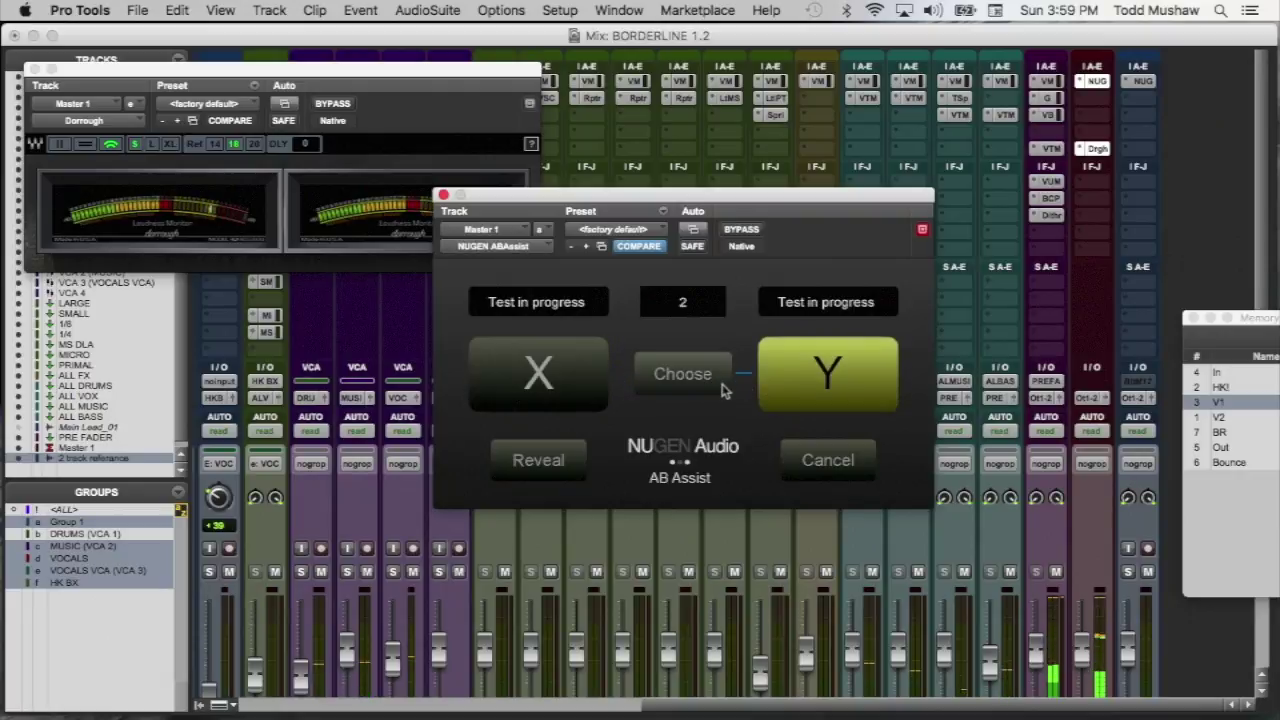
pyautogui.click(724, 389)
pyautogui.click(580, 390)
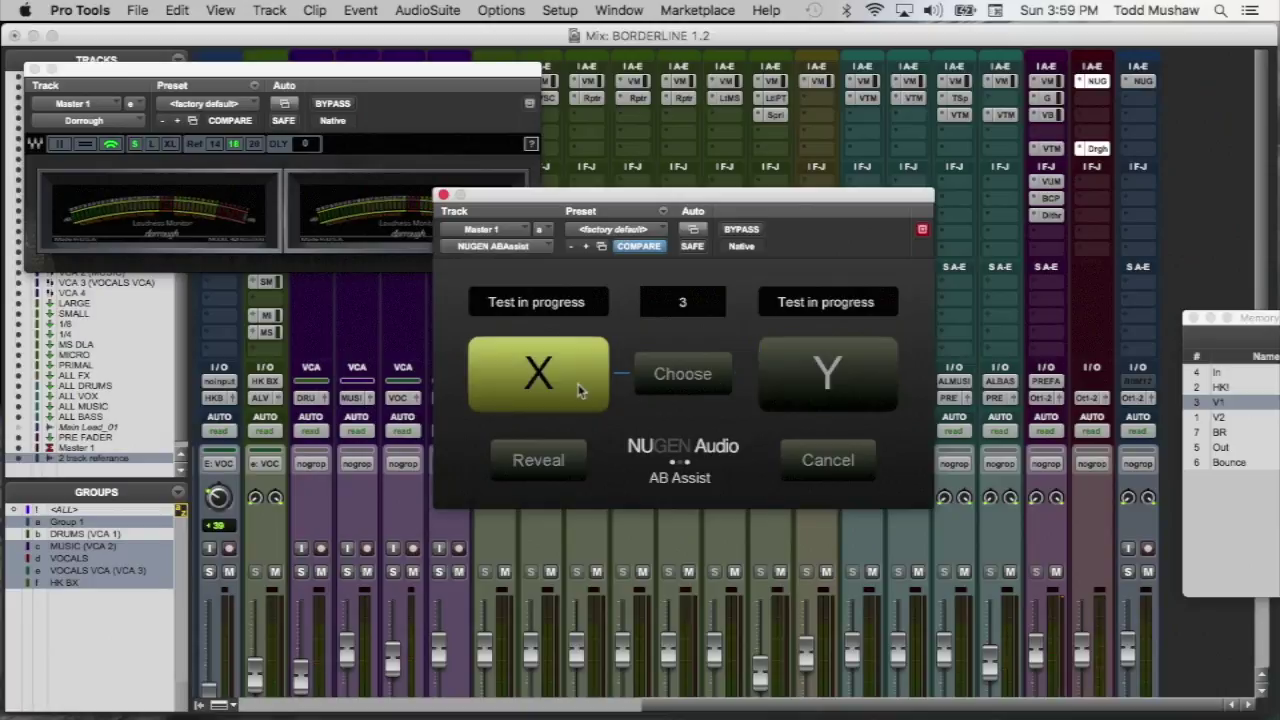
pyautogui.click(800, 395)
pyautogui.click(690, 386)
pyautogui.click(618, 377)
pyautogui.click(687, 387)
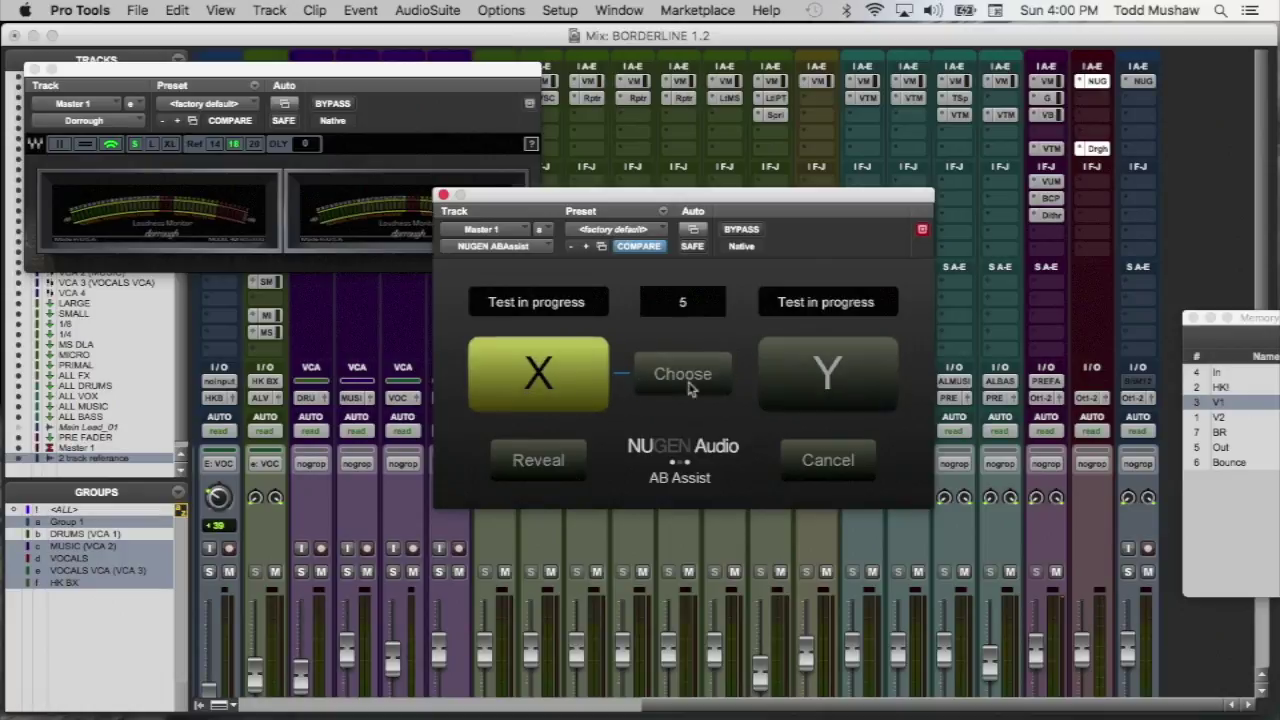
pyautogui.click(800, 390)
pyautogui.click(727, 373)
# - Finish the last three trials and reveal the results: Self 7, SEND 5 2, 78% for A
pyautogui.click(560, 360)
pyautogui.click(701, 392)
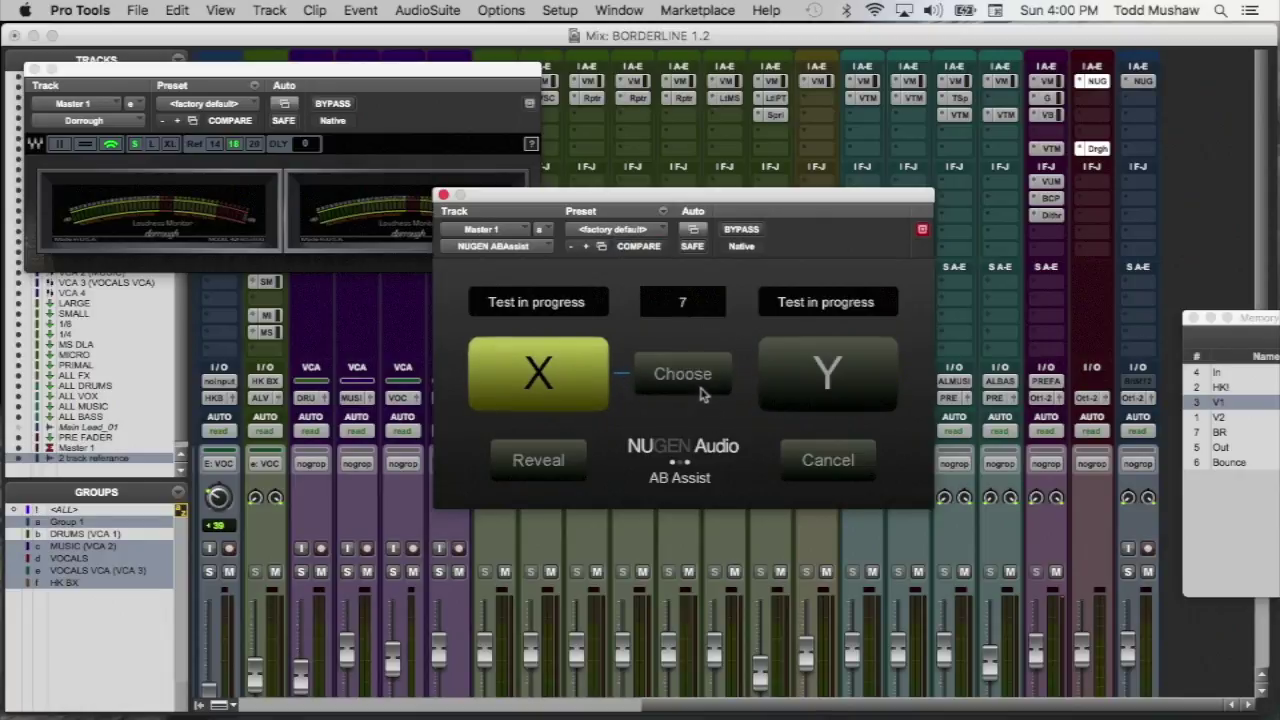
pyautogui.click(794, 381)
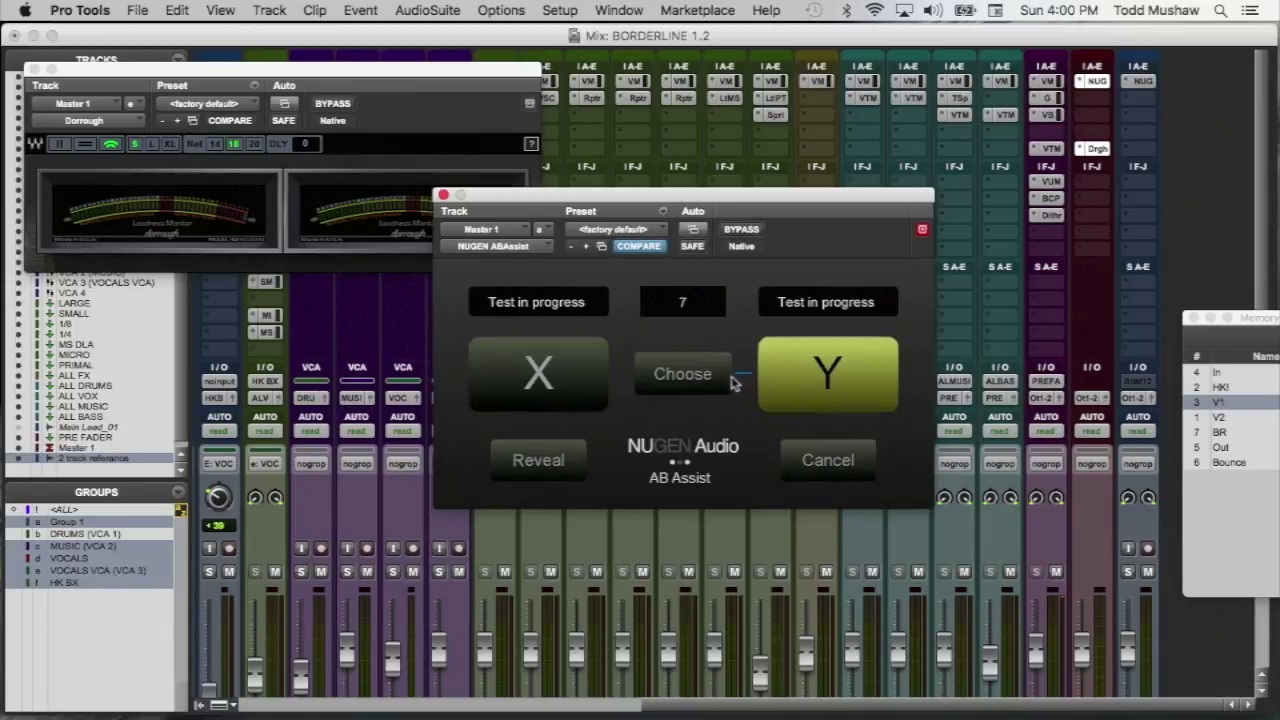
pyautogui.click(731, 381)
pyautogui.click(586, 371)
pyautogui.click(651, 371)
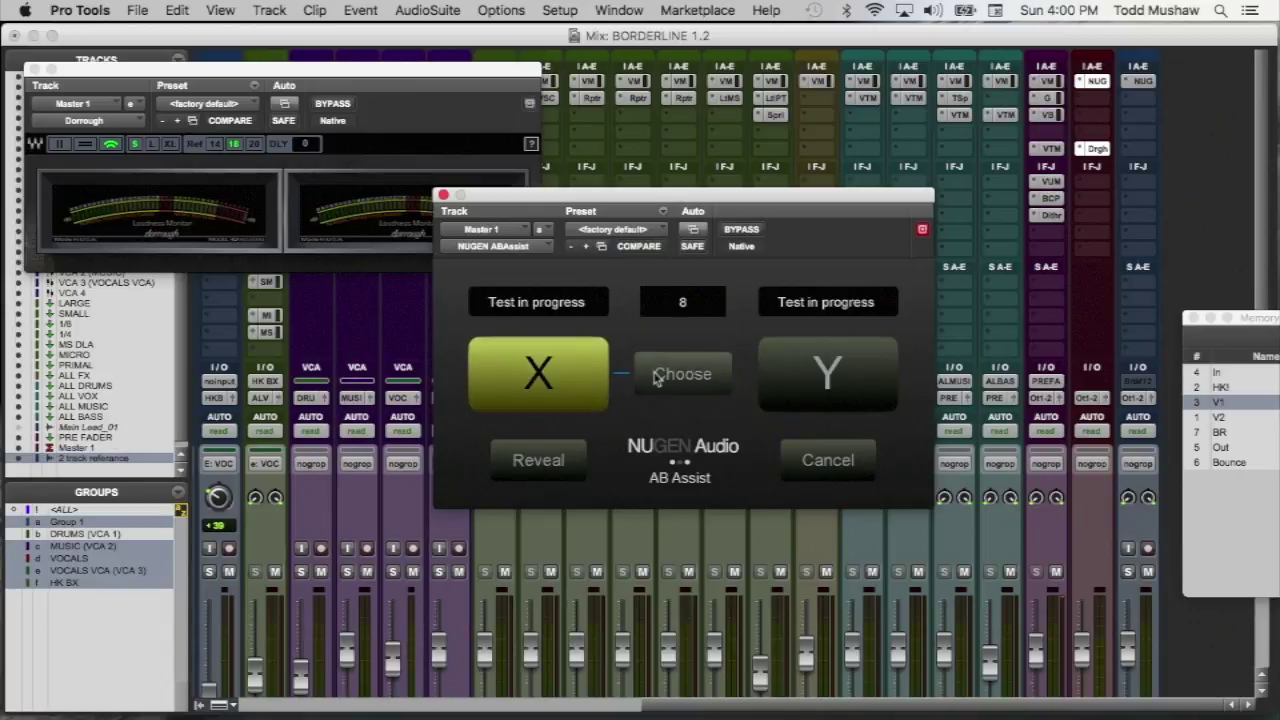
pyautogui.click(557, 471)
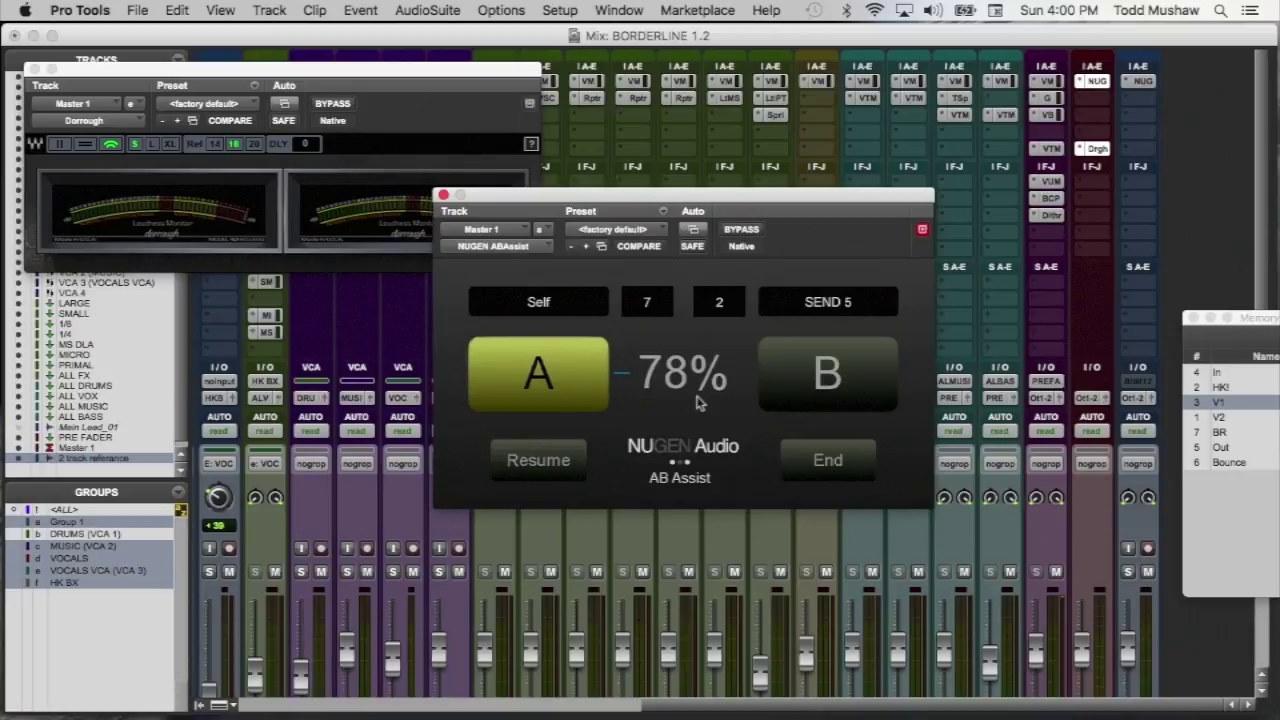
pyautogui.moveTo(791, 205); pyautogui.dragTo(853, 225)
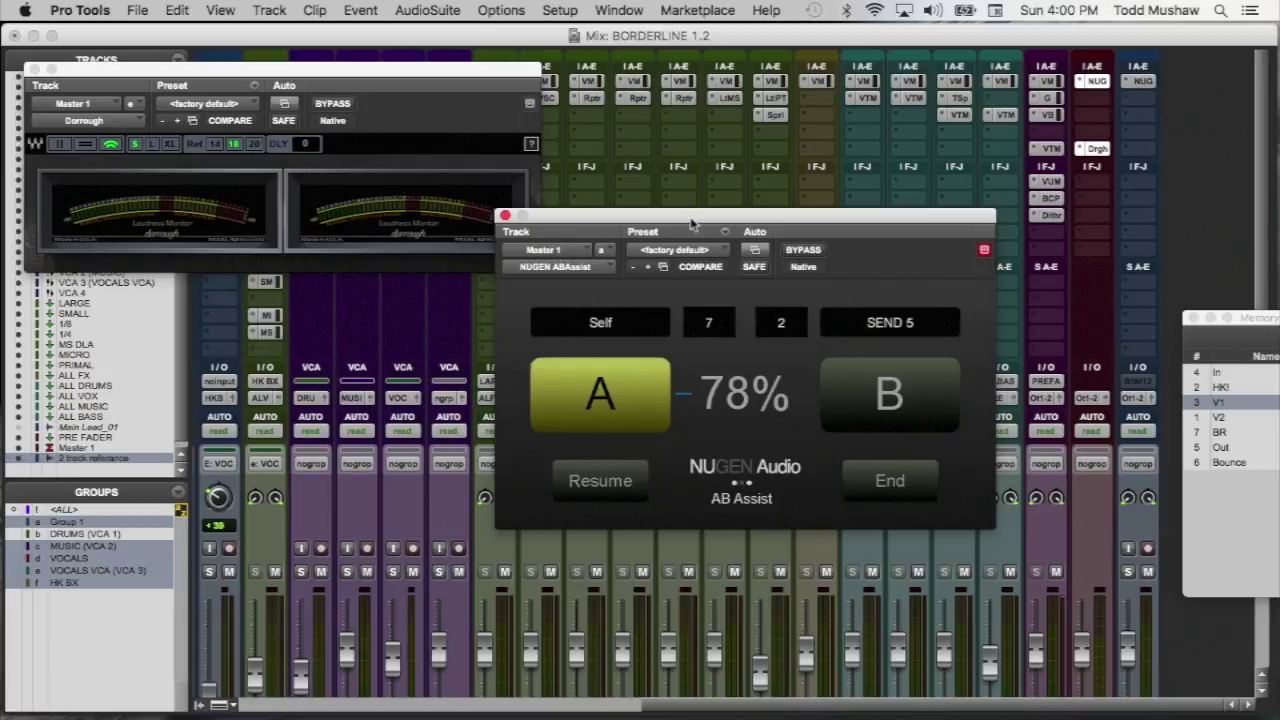
pyautogui.moveTo(741, 226); pyautogui.dragTo(752, 325)
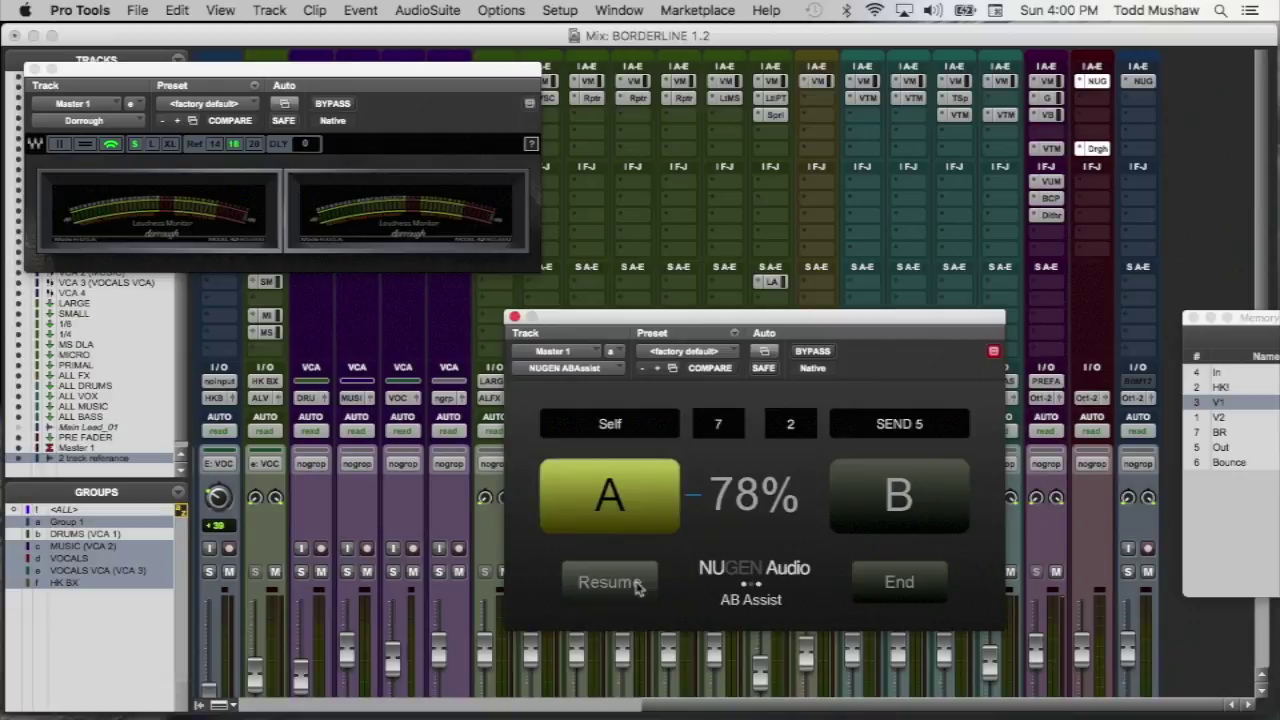
# - Exit the test results back to A/B view and move the AB Assist window up and left
pyautogui.click(922, 590)
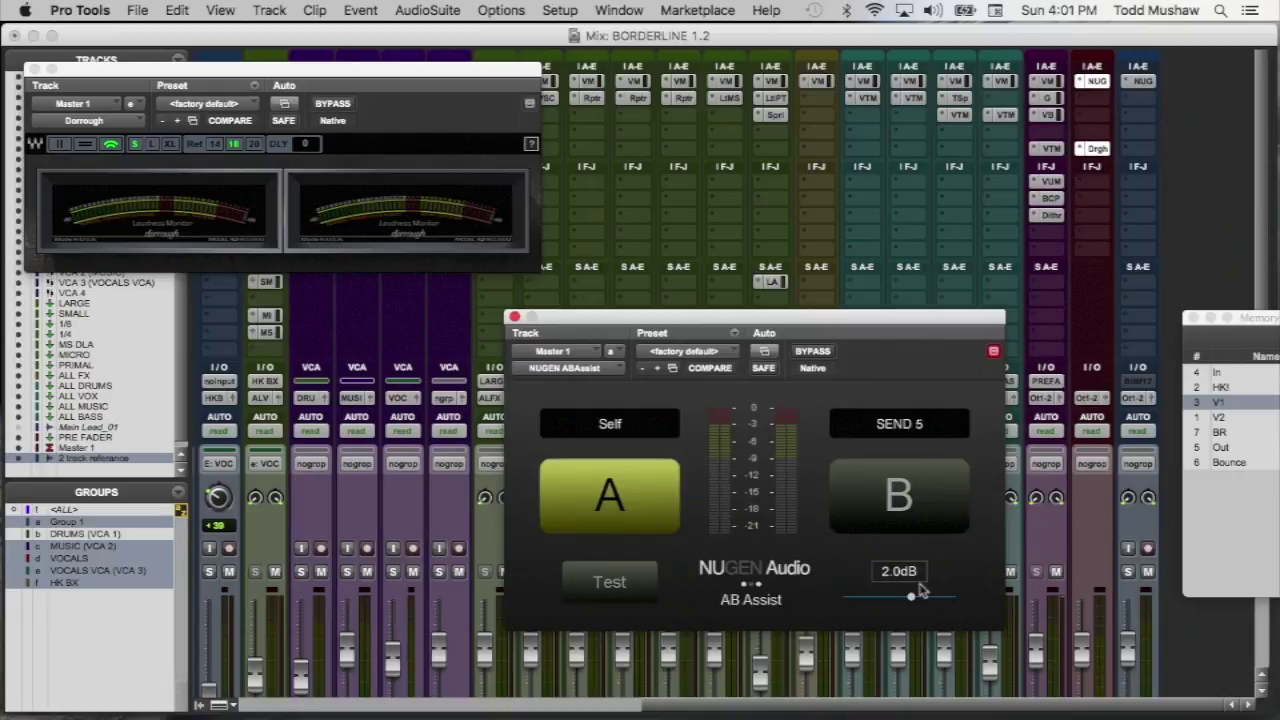
pyautogui.moveTo(872, 323); pyautogui.dragTo(754, 313)
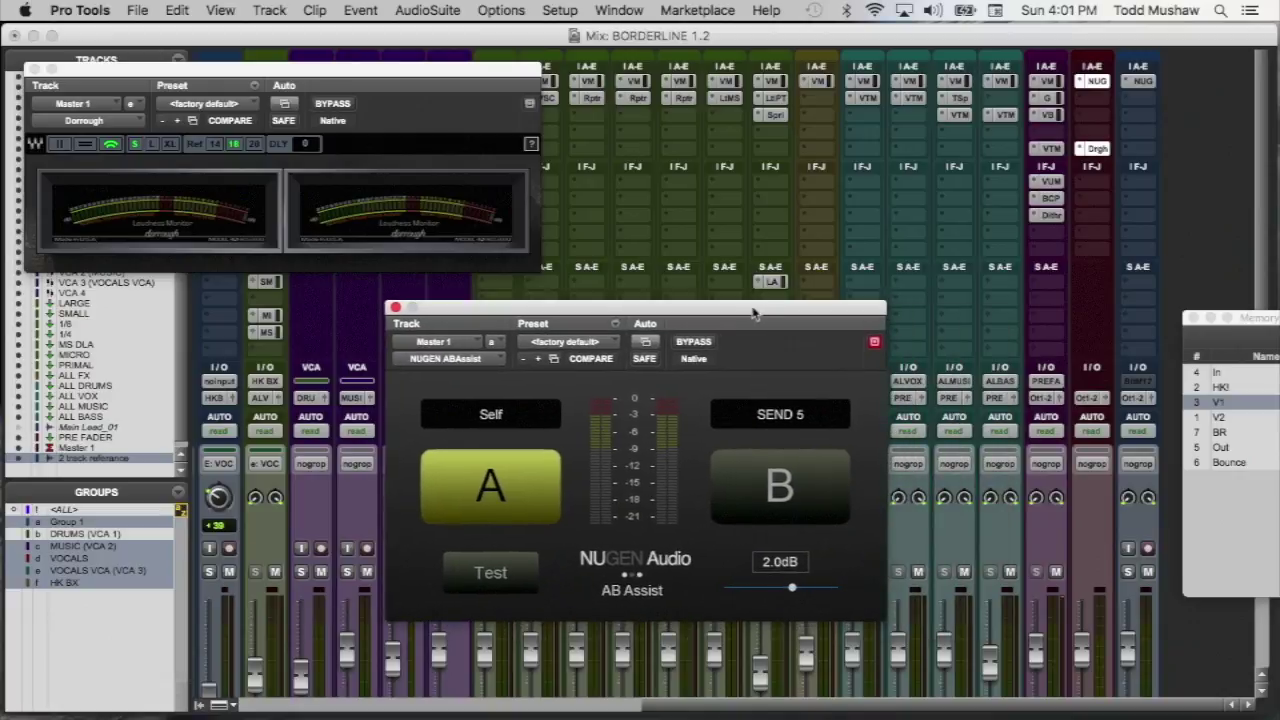